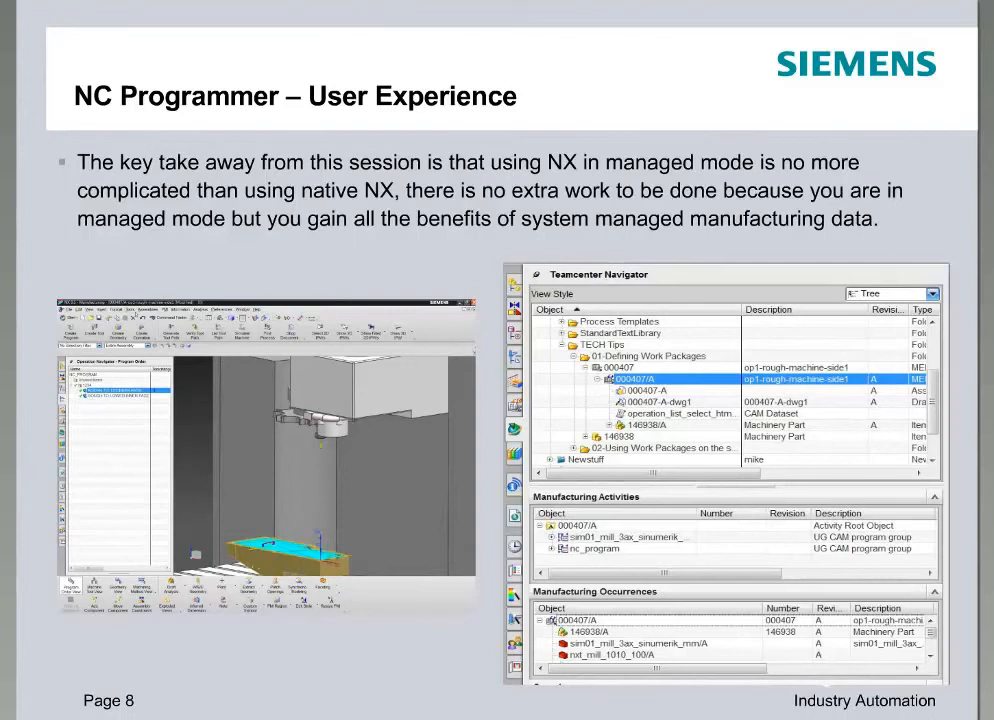
key(Right)
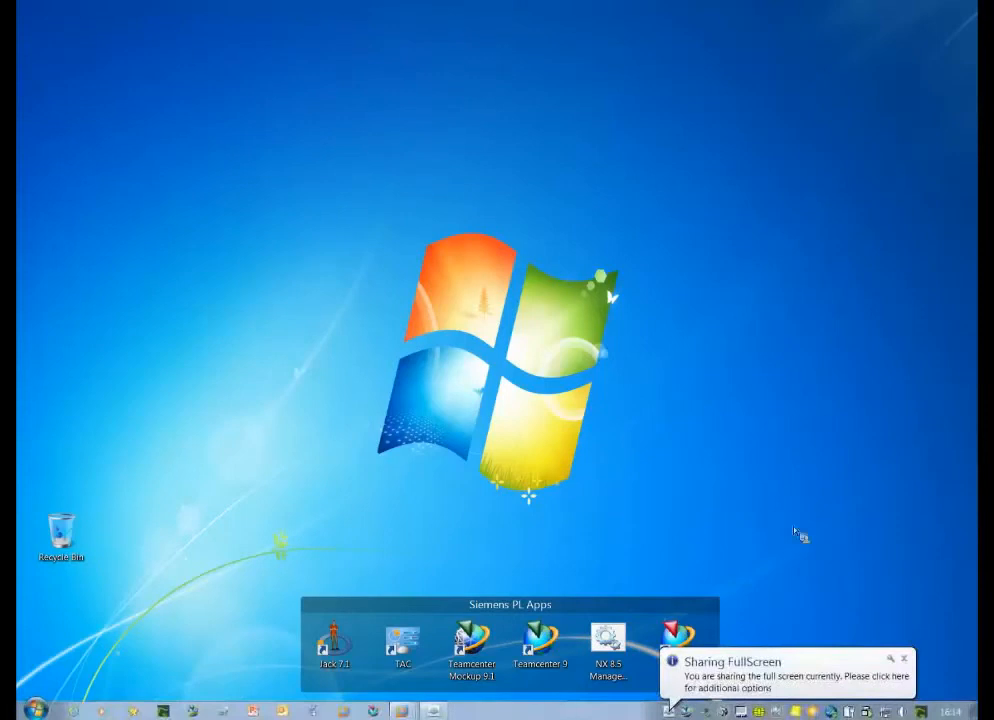
- Start the Teamcenter-managed NX 8.5 and log in with the user name and account password
click(612, 650)
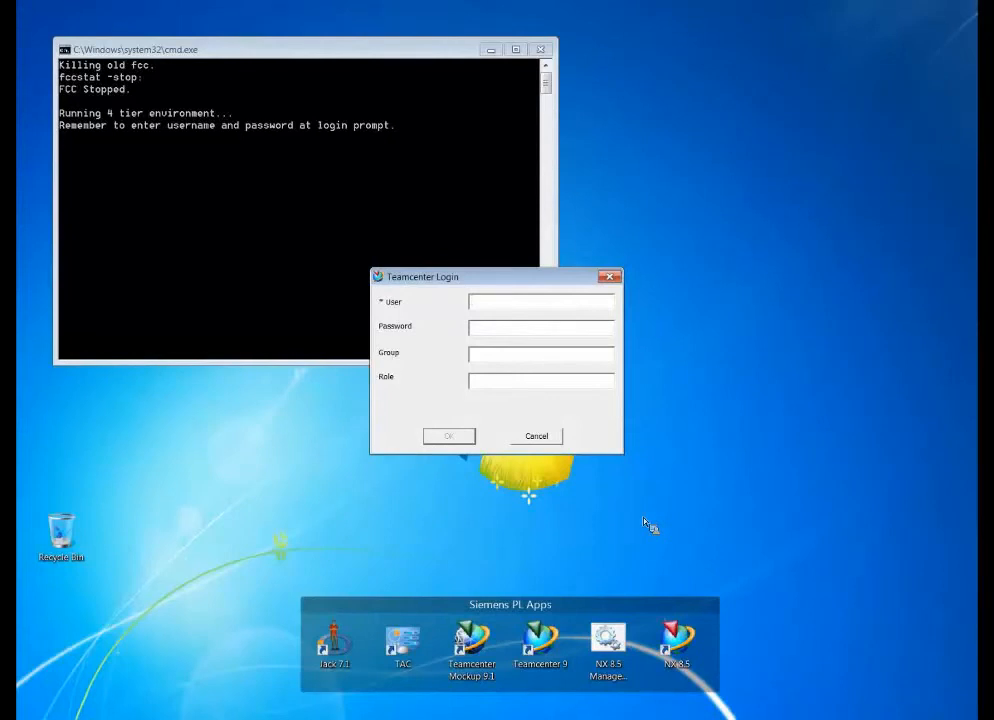
key(Tab)
key(Return)
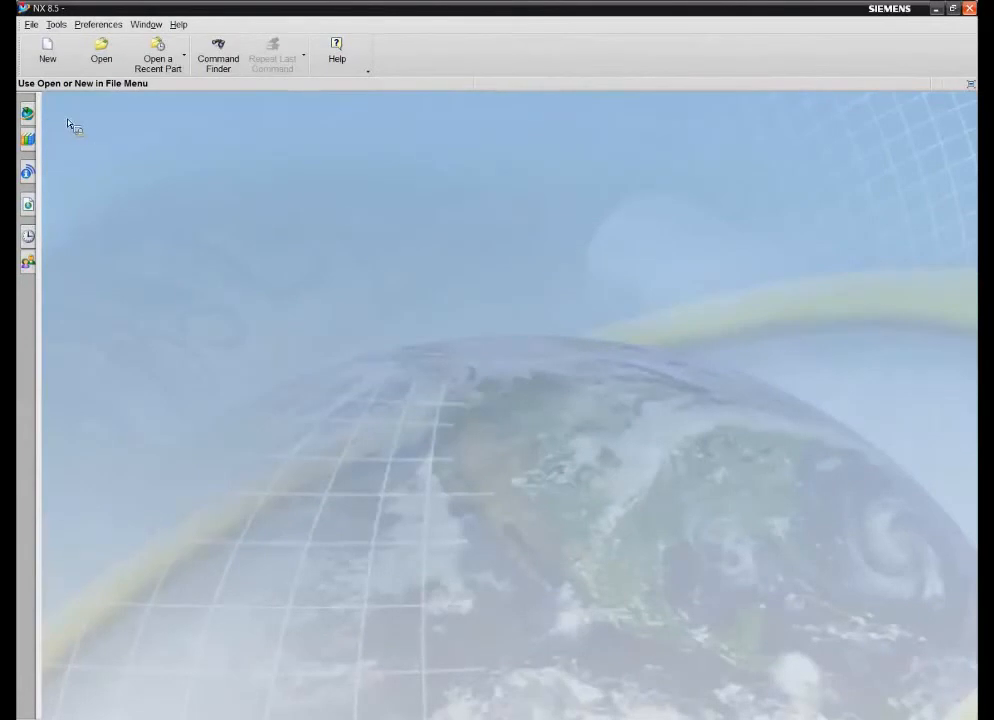
- Show the Teamcenter Navigator and expand Home and TECH Tips to the contents of the 01-Defining Work Packages folder
click(27, 114)
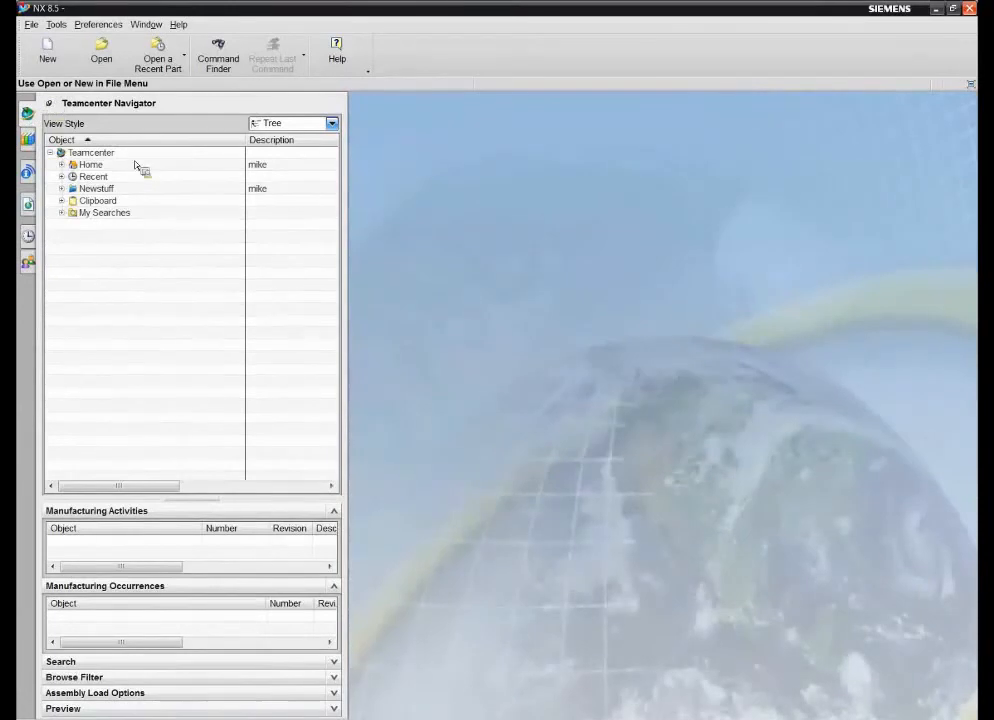
click(62, 165)
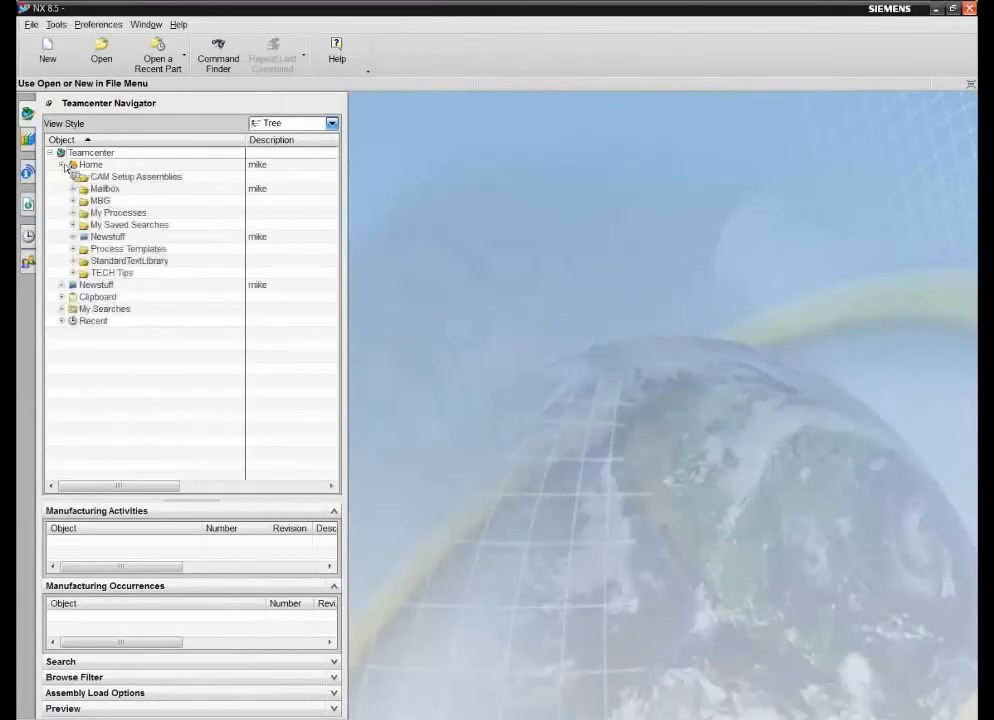
click(73, 273)
click(85, 285)
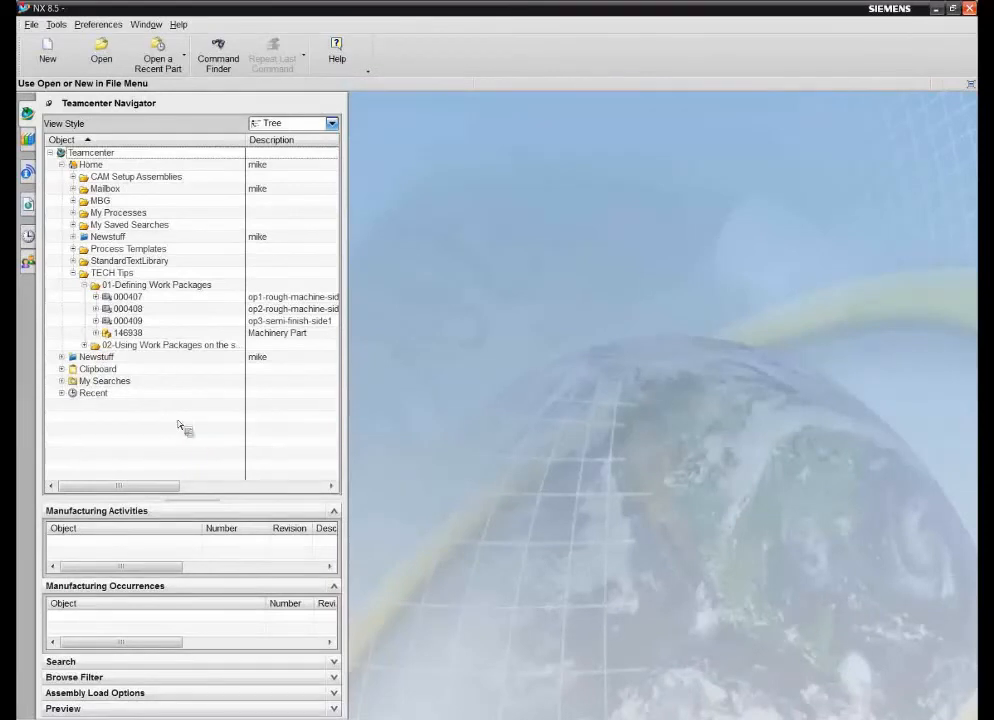
click(73, 273)
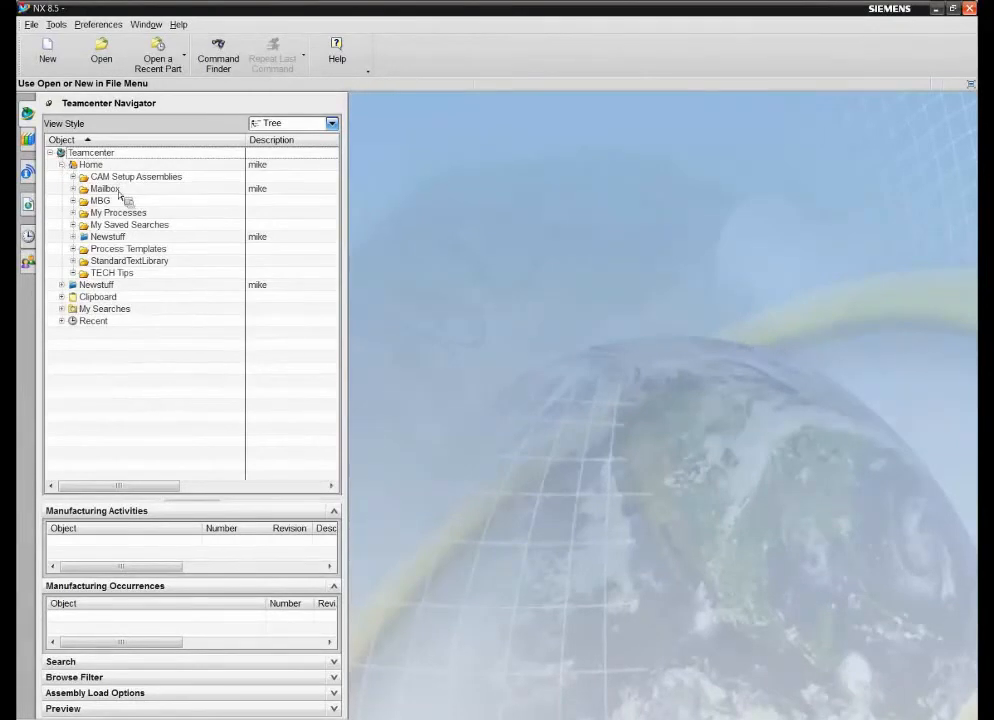
click(72, 272)
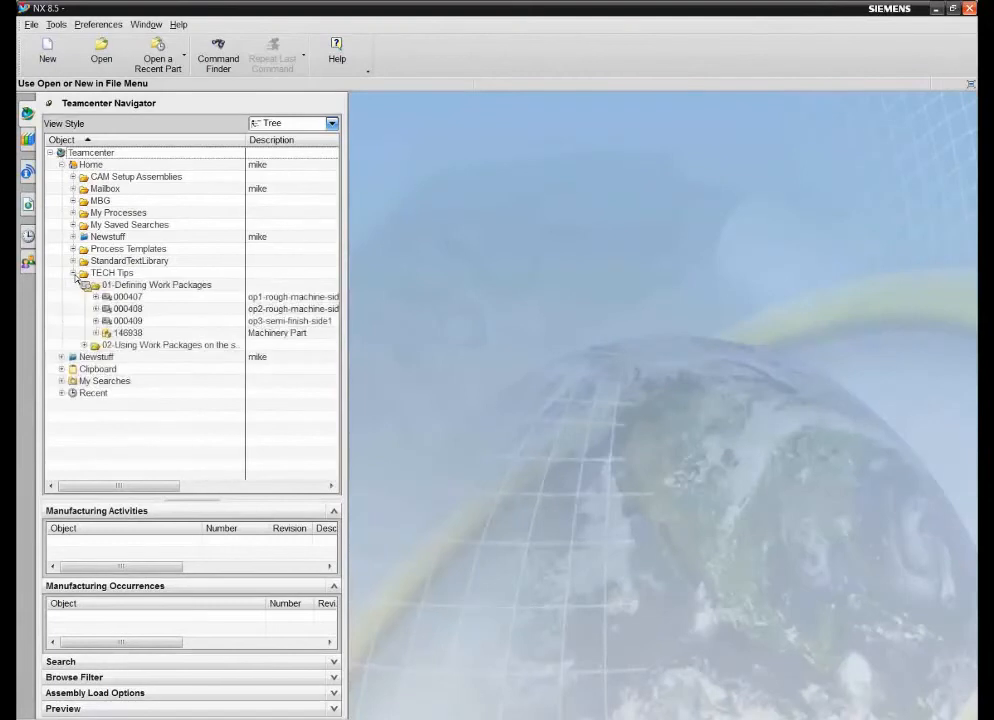
- Expand item 146938 in the work packages folder and open its Machinery Part revision 146938/A
click(97, 332)
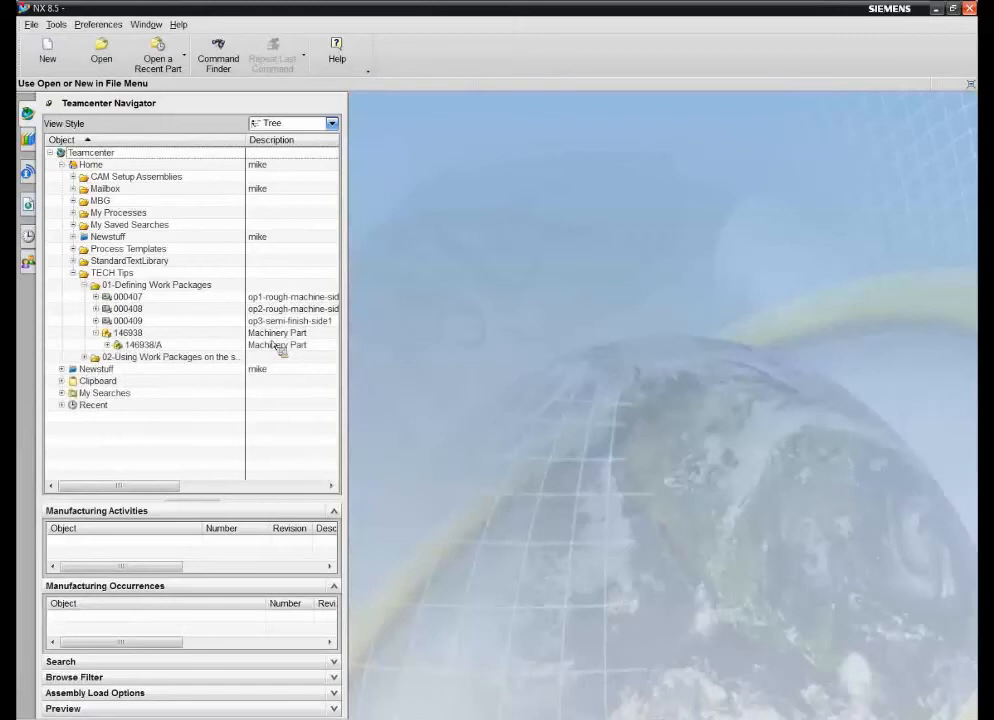
click(150, 346)
right_click(149, 348)
click(176, 367)
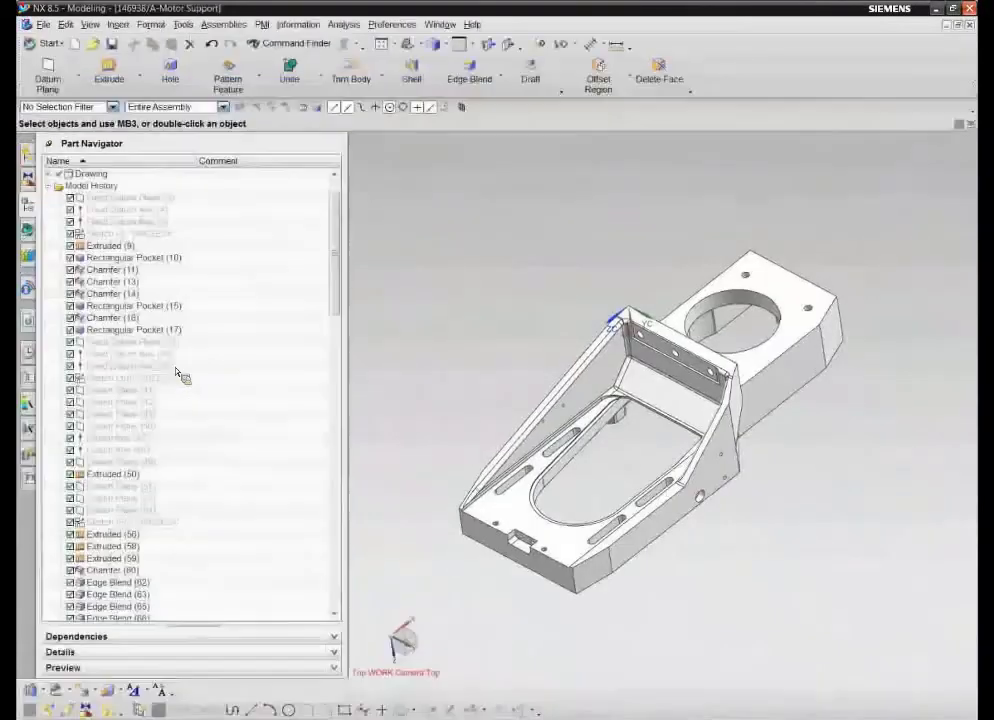
middle_drag(479, 284, 477, 287)
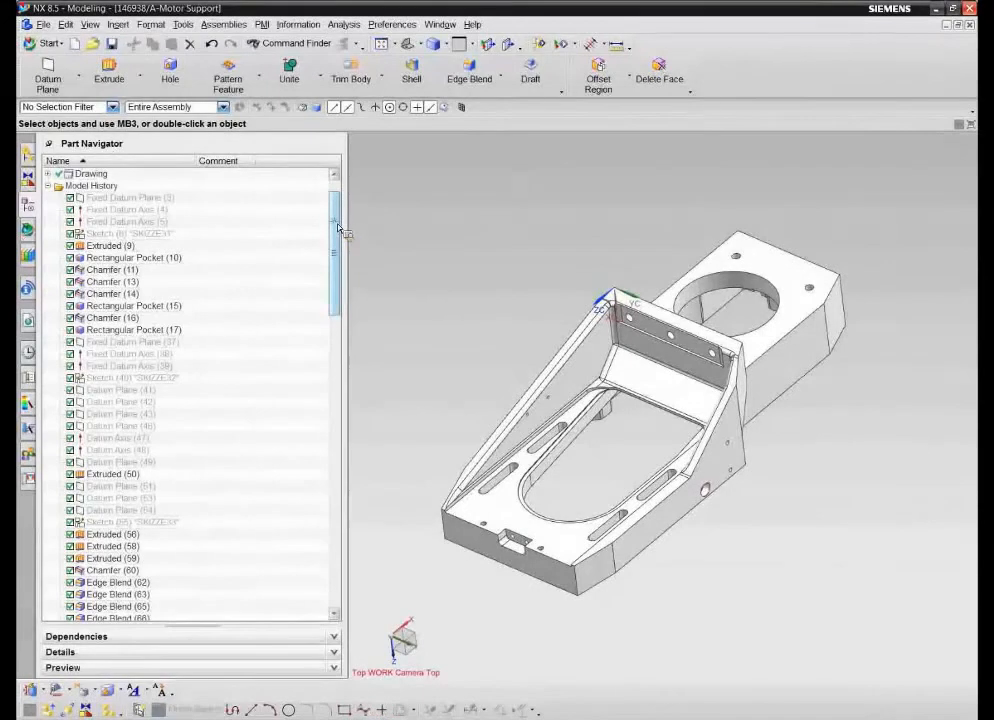
scroll(339, 228, up, 1)
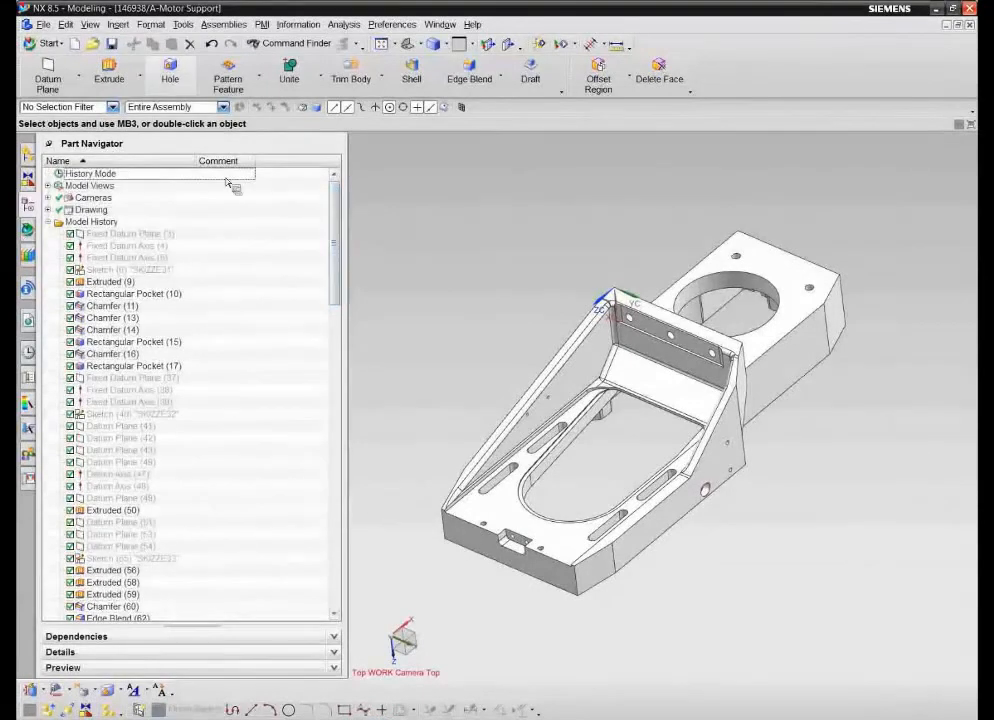
- Switch to the Manufacturing application, sort the existing setups by name and open setup 000407, op1-rough-machine-side1-A
click(60, 44)
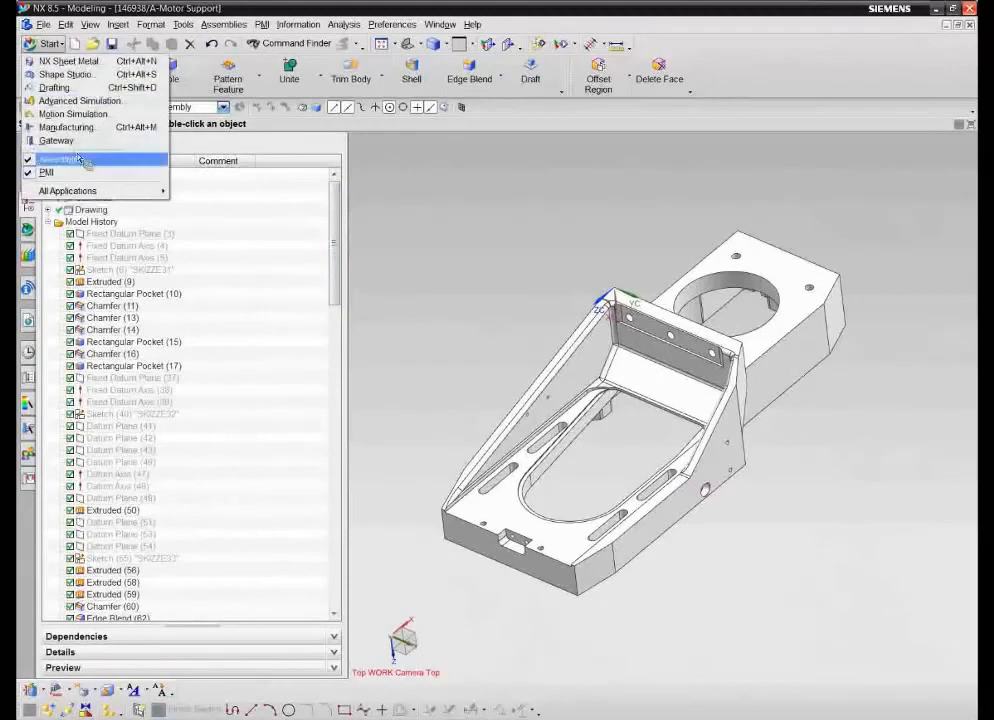
click(96, 127)
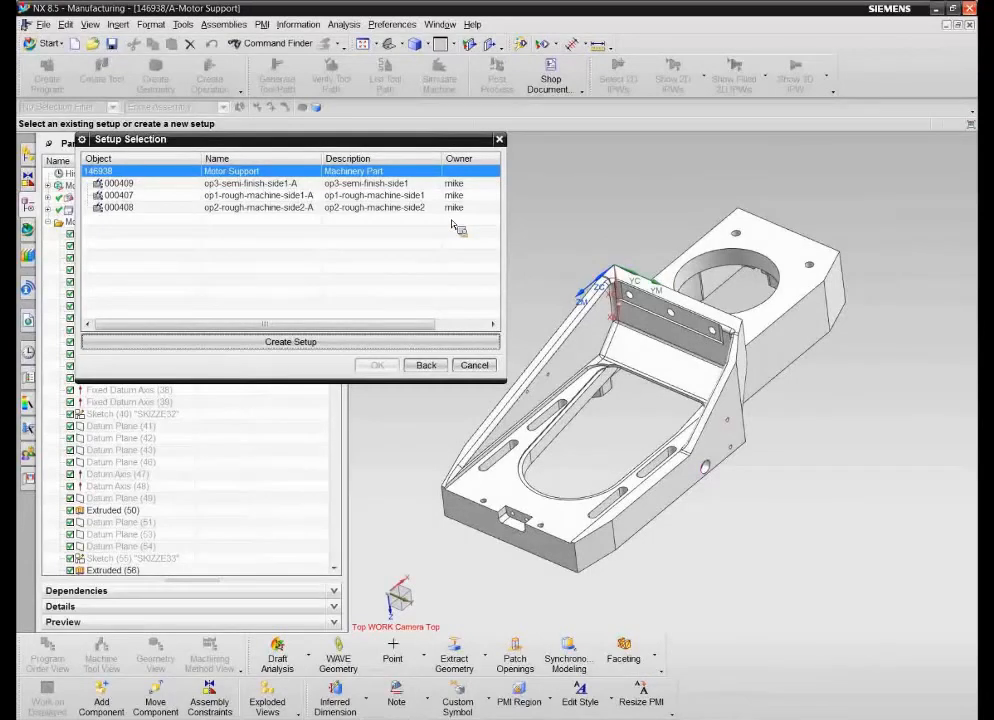
click(232, 159)
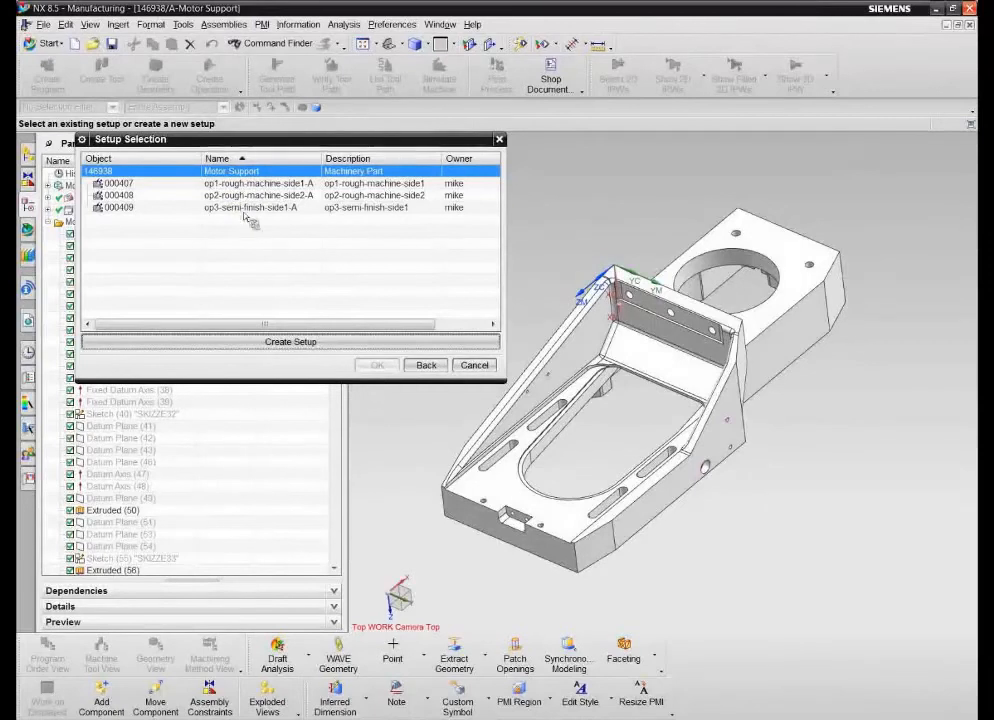
click(131, 185)
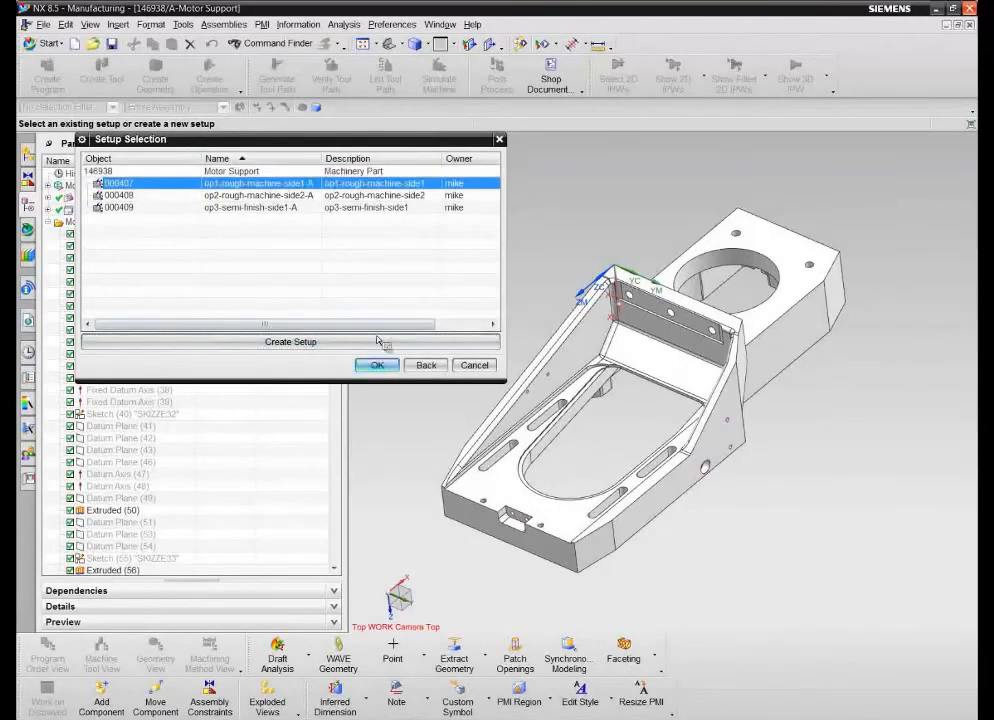
click(377, 366)
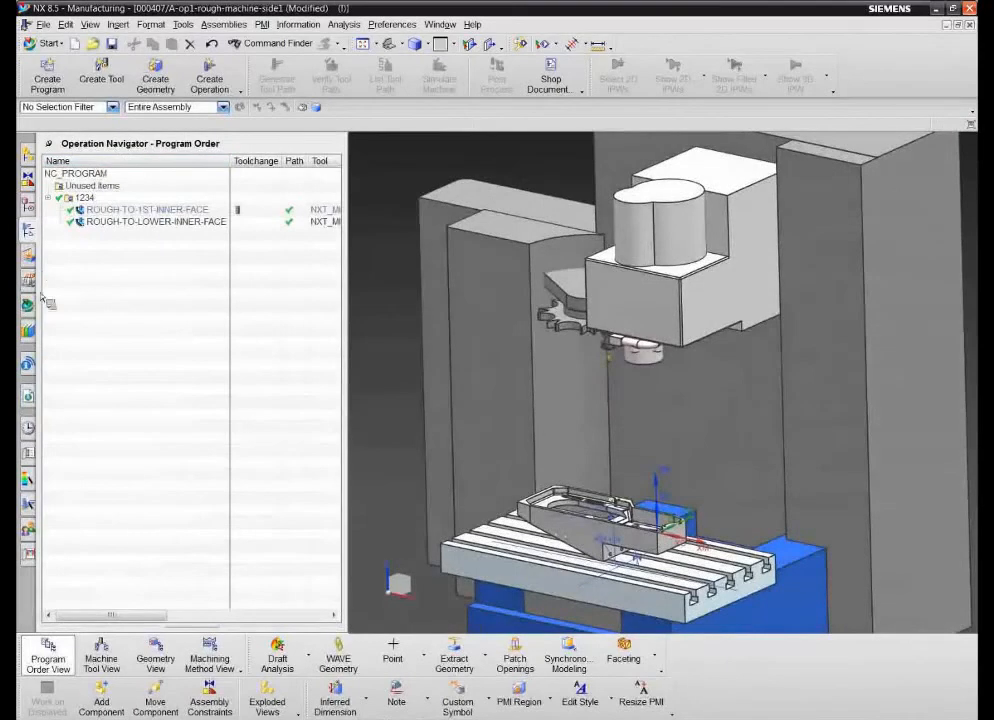
- Examine the setup in the geometry view and the machine tool view, including the tool in POCKET_01 and the machine
right_click(121, 166)
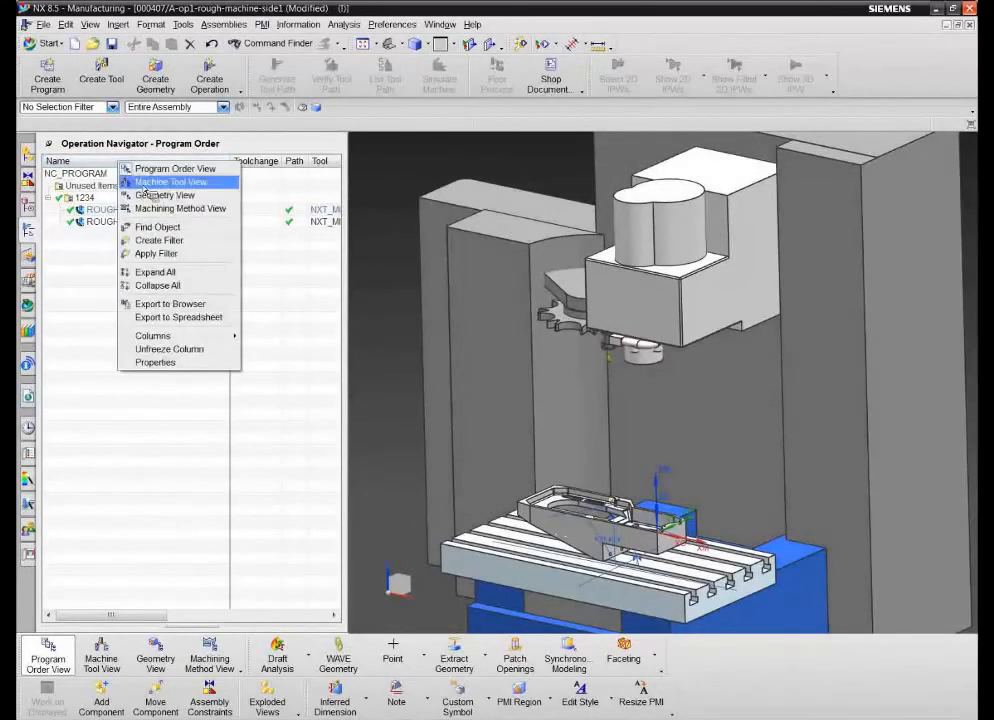
click(150, 196)
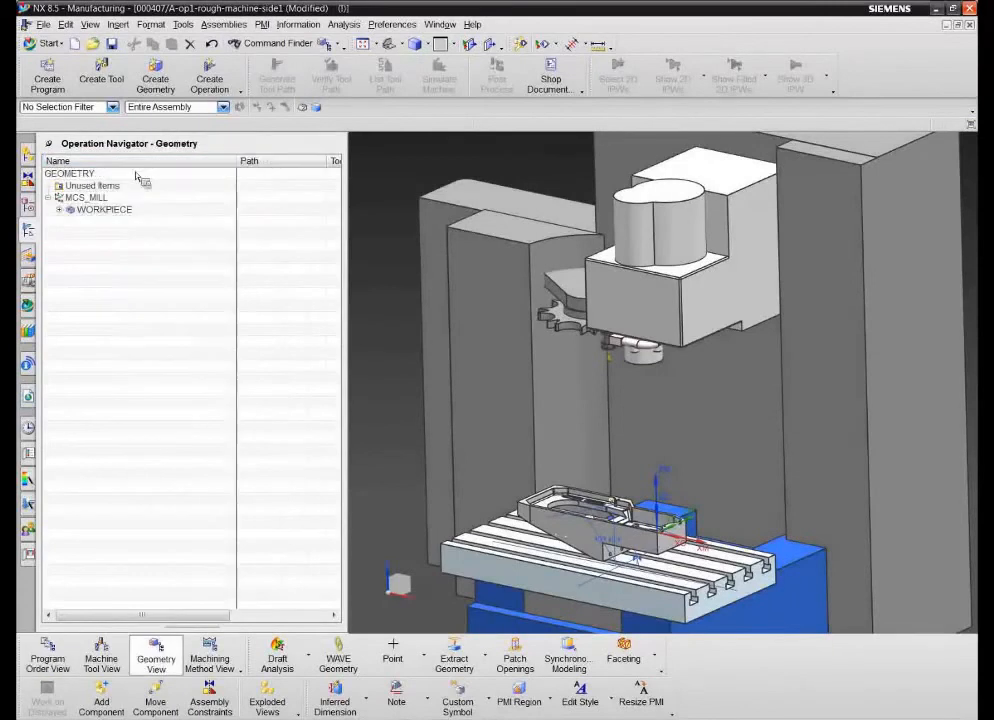
right_click(125, 162)
click(150, 184)
drag(130, 215, 110, 228)
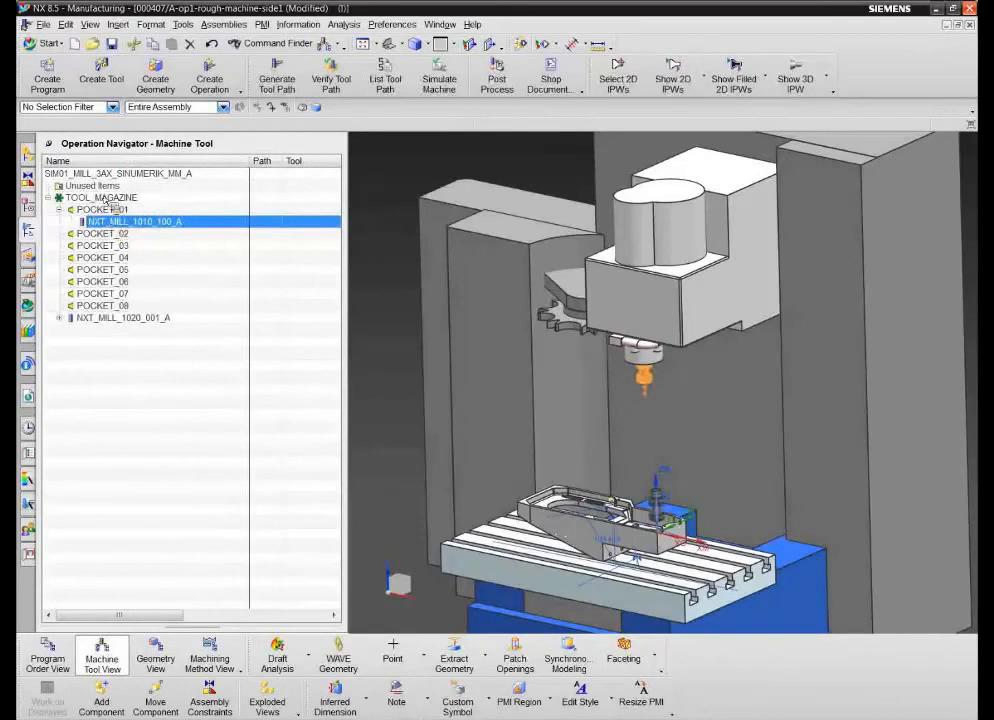
click(52, 174)
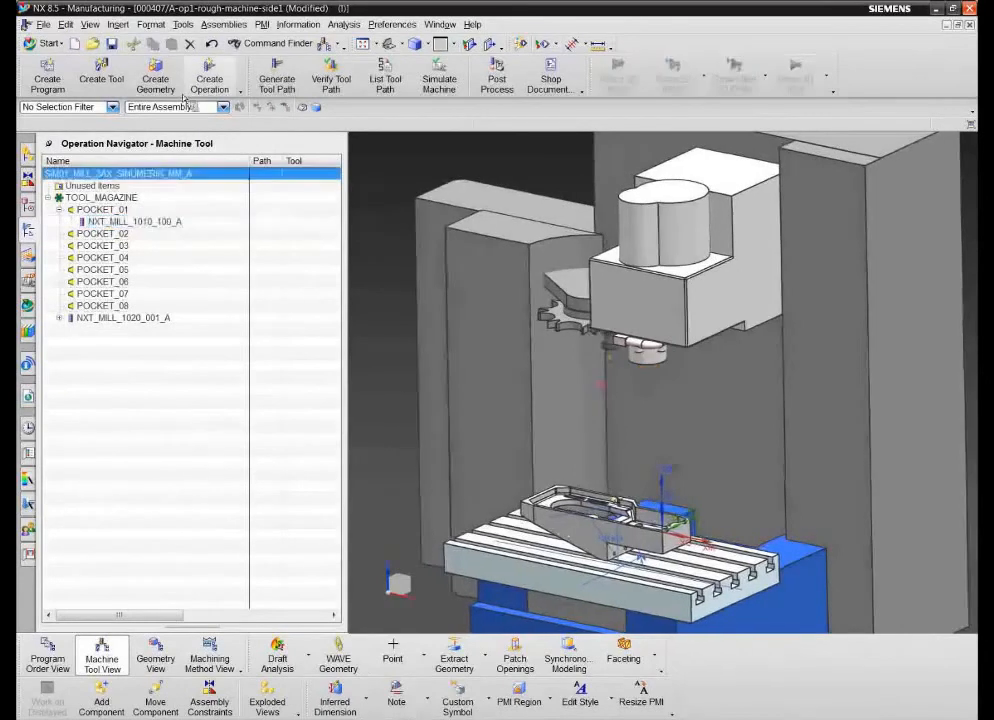
- Search the tool library for milling End Mills without constraints, review the matches, and leave tool creation without retrieving a tool
click(103, 77)
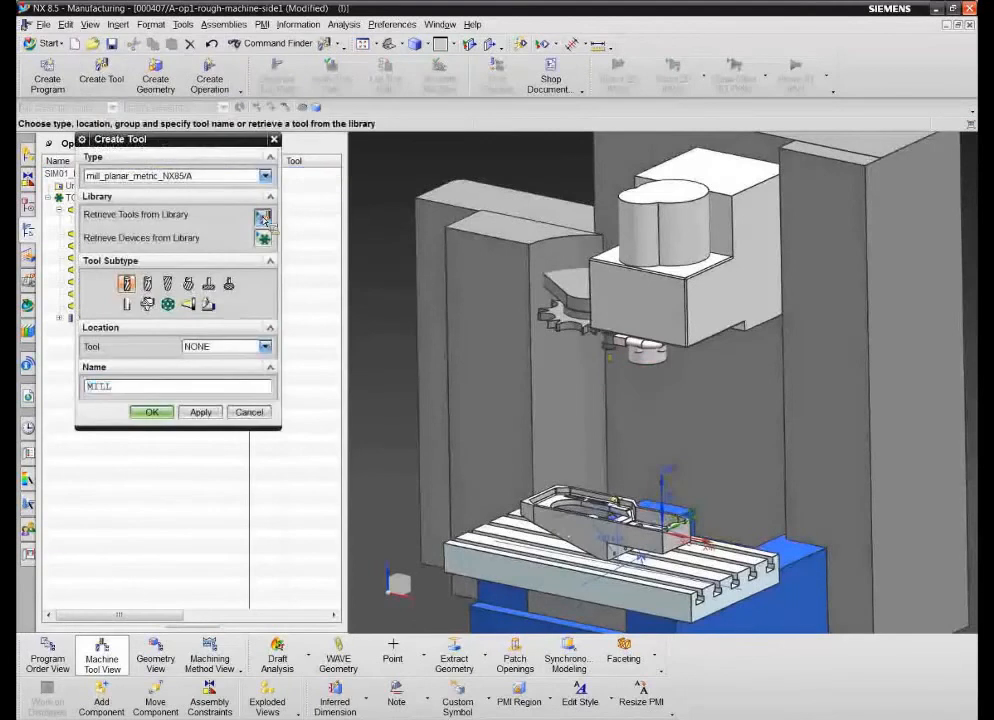
click(262, 216)
click(91, 200)
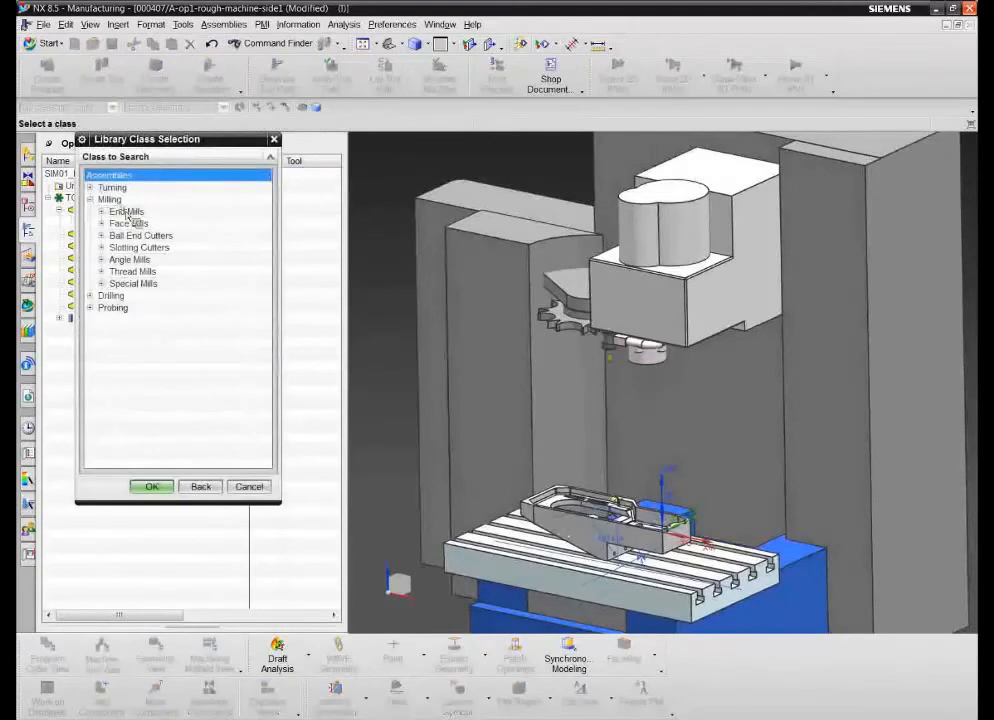
click(126, 211)
click(158, 486)
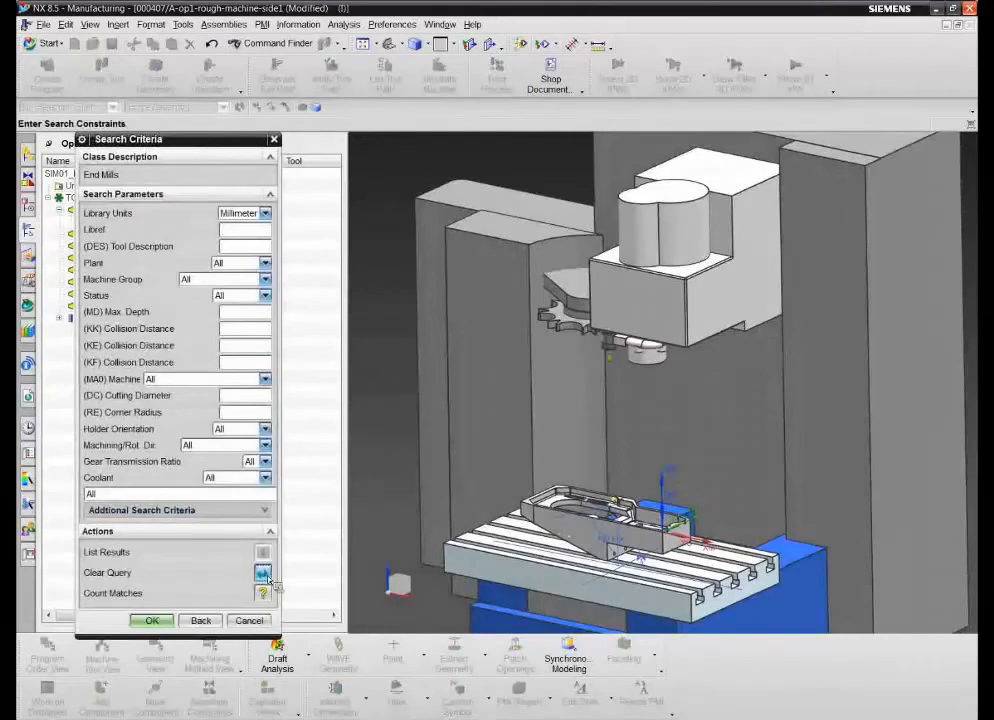
click(262, 593)
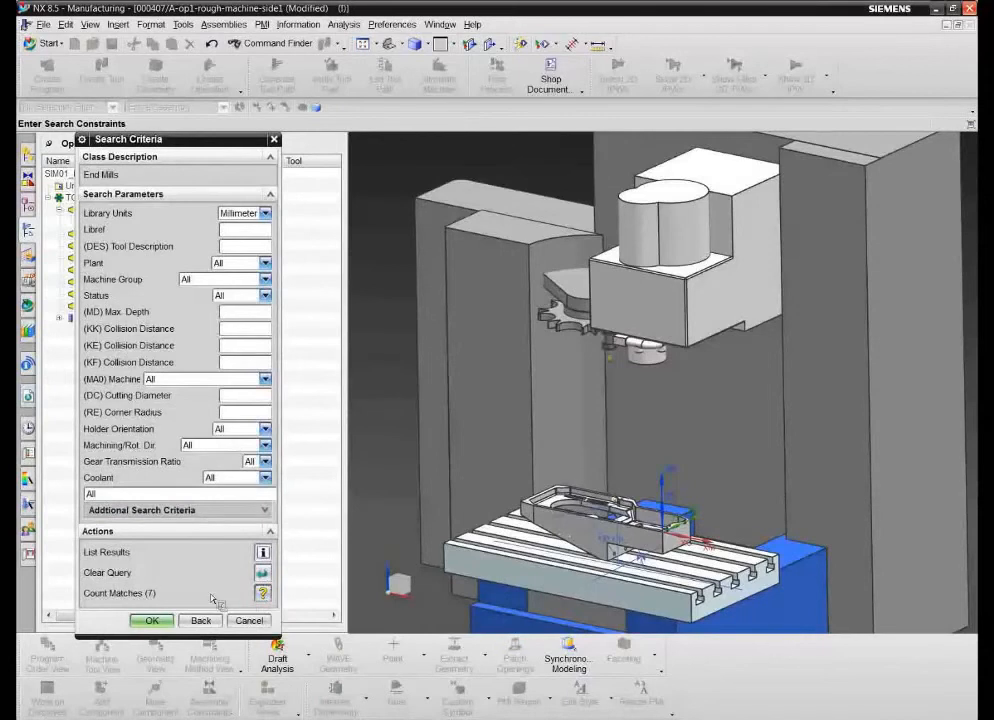
click(156, 622)
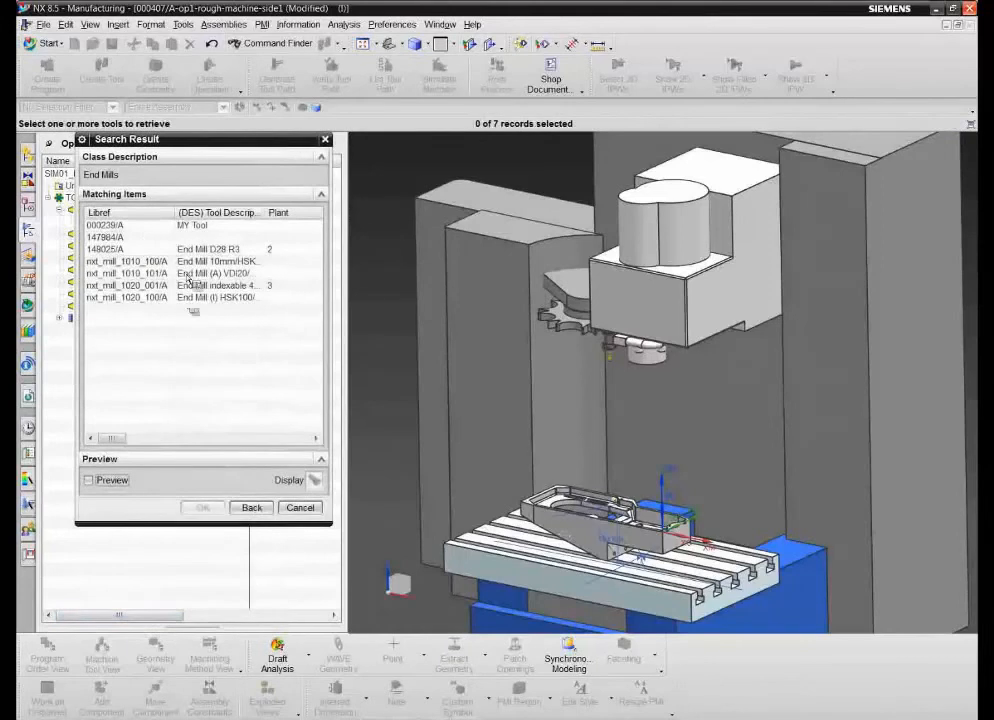
click(252, 508)
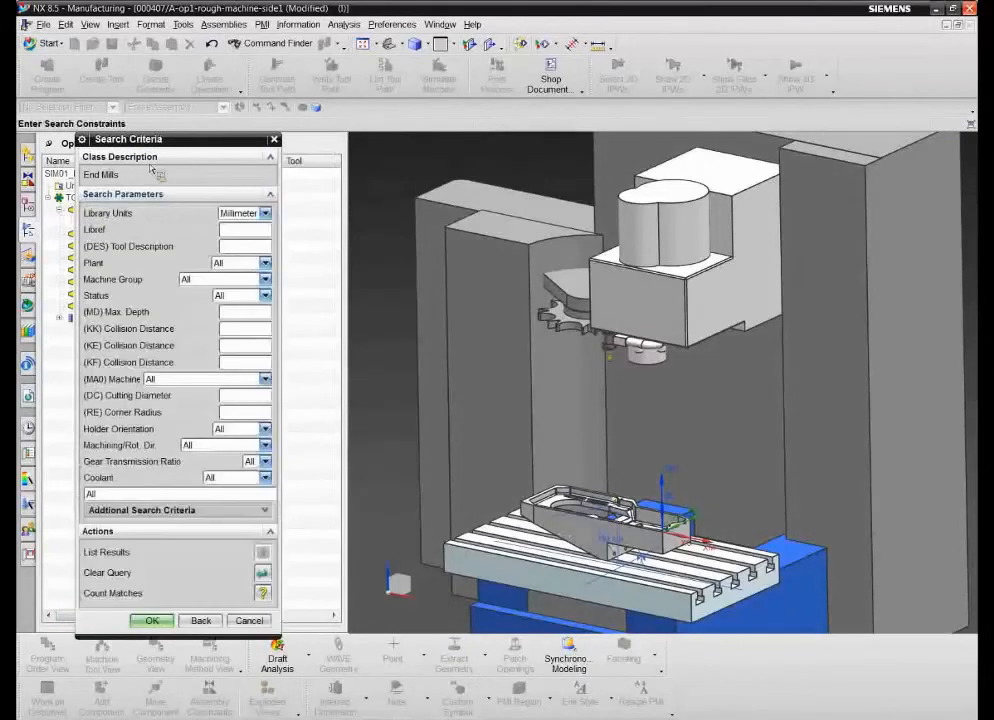
click(264, 620)
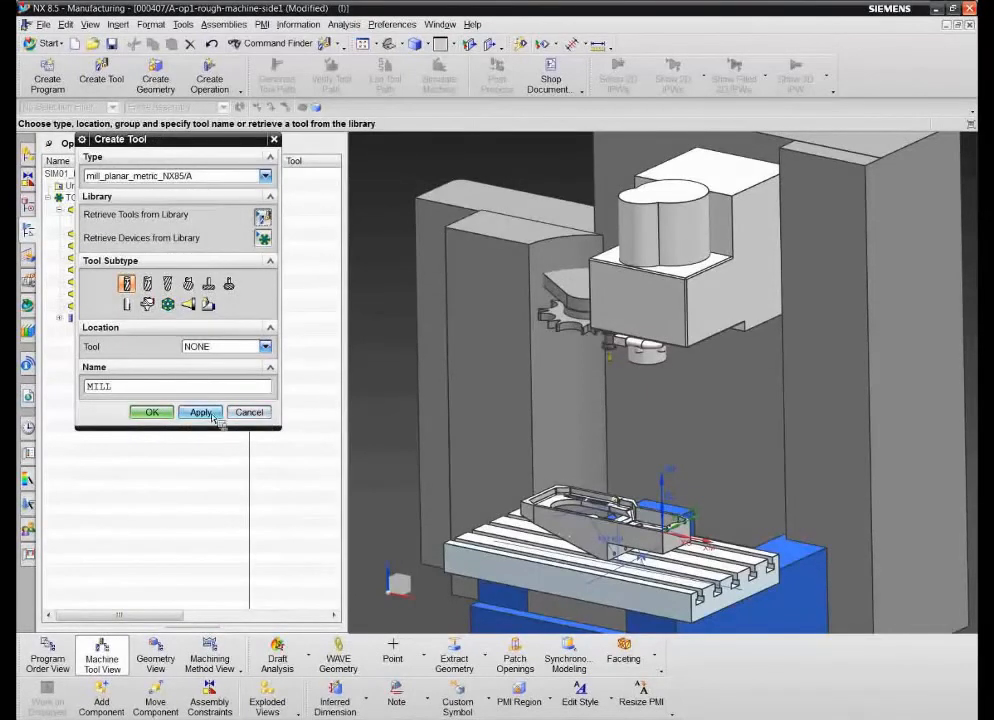
click(256, 414)
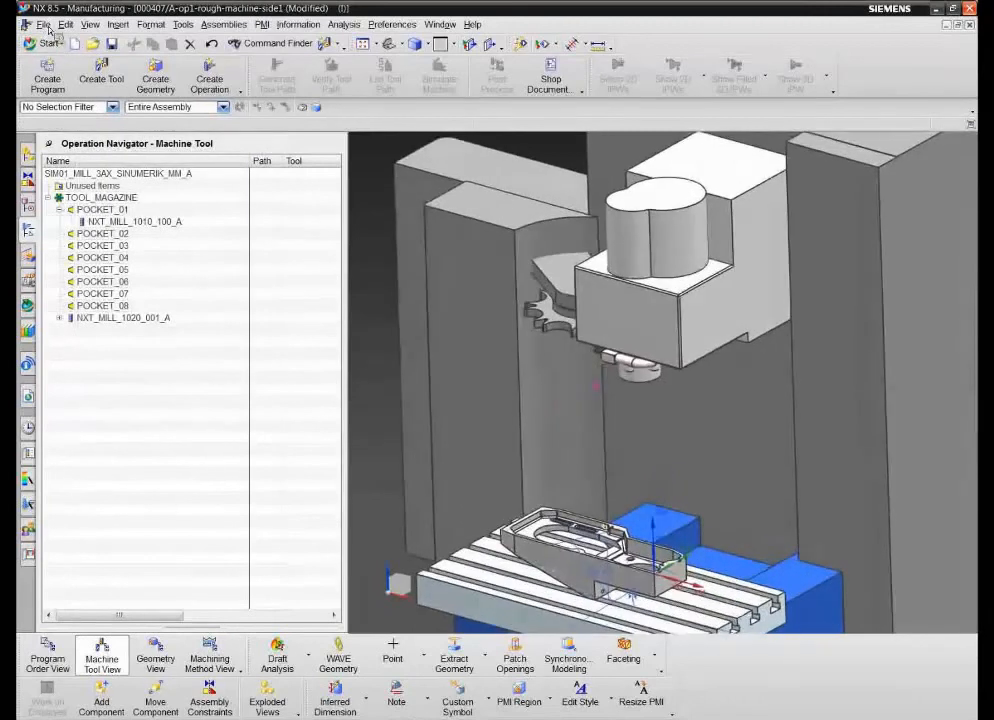
- Close all open parts
click(43, 24)
mouse_move(100, 80)
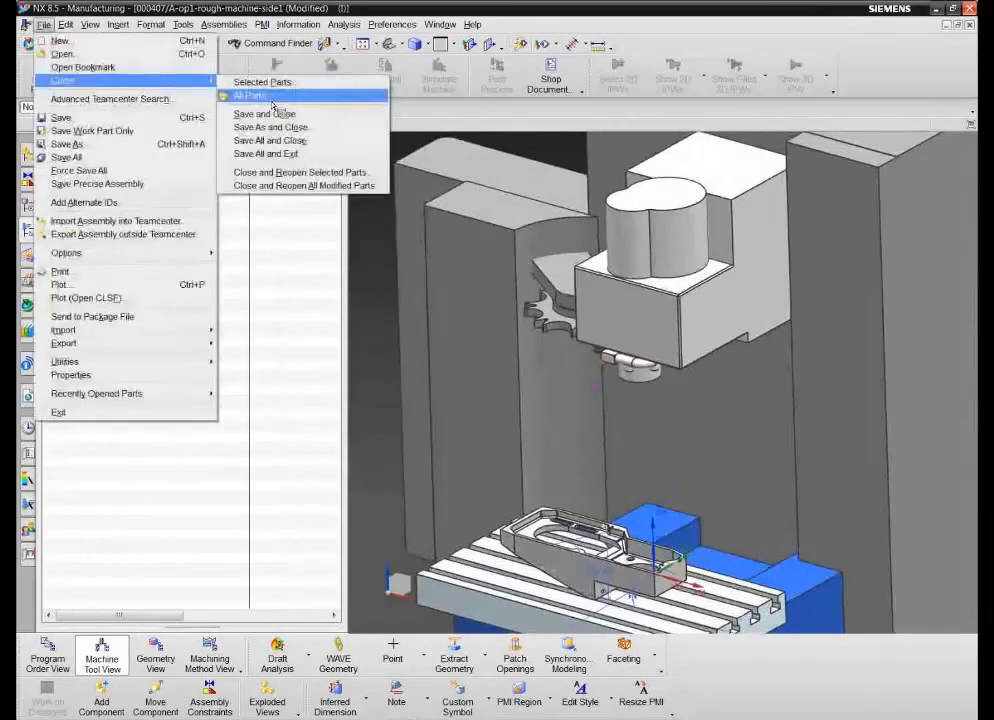
click(272, 100)
click(482, 396)
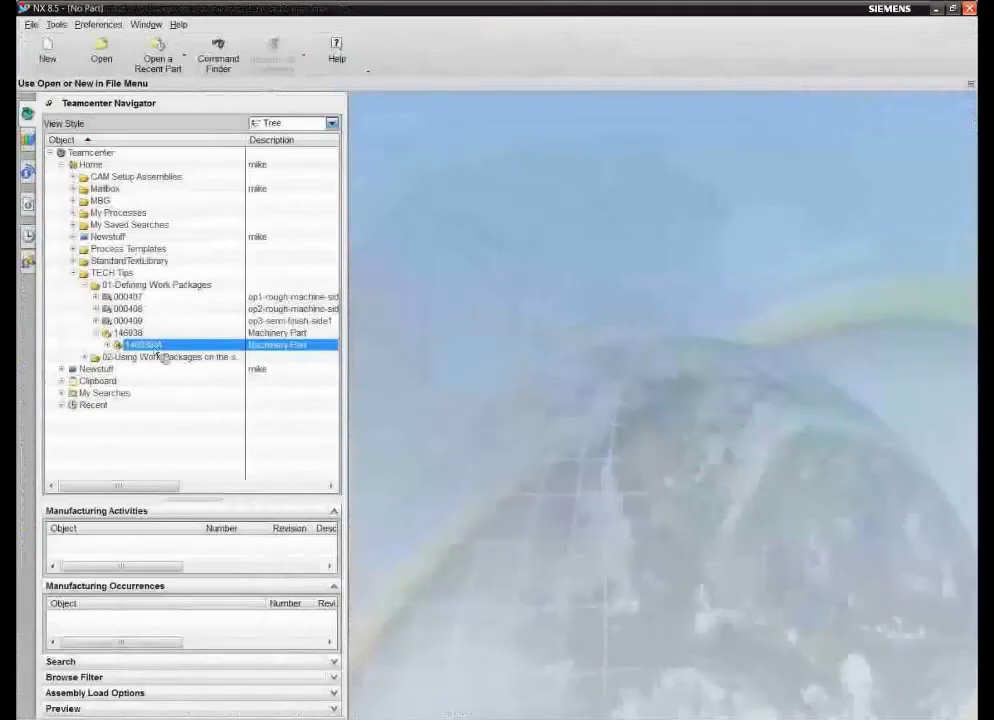
- Reopen part revision 146938/A and, in the Manufacturing application, open its setup 000408, op2-rough-machine-side2-A
double_click(155, 345)
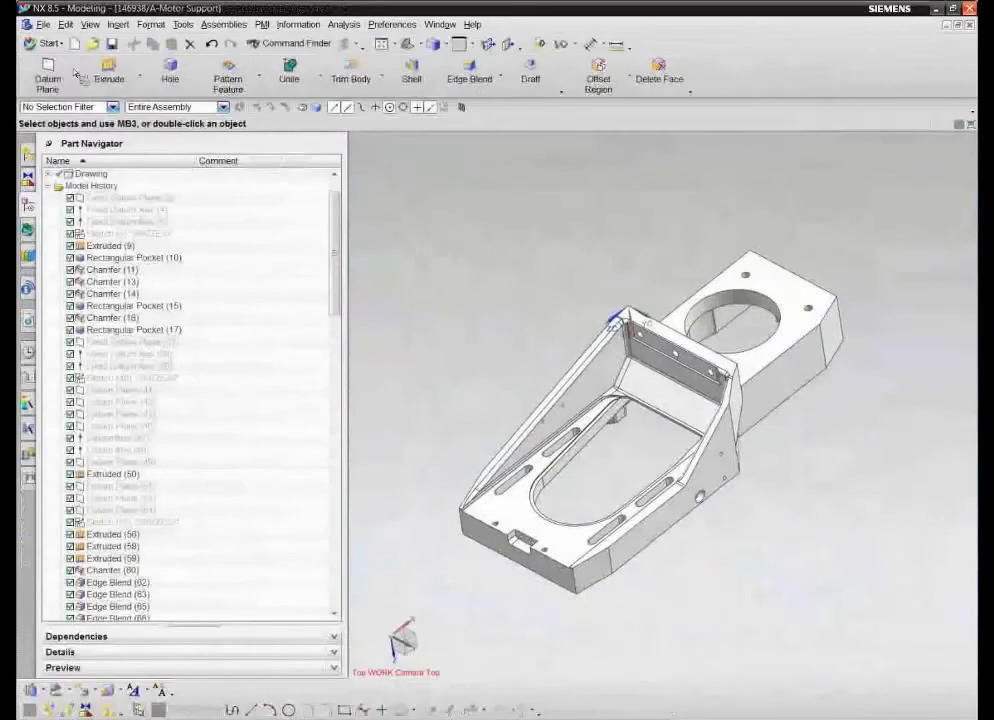
click(46, 43)
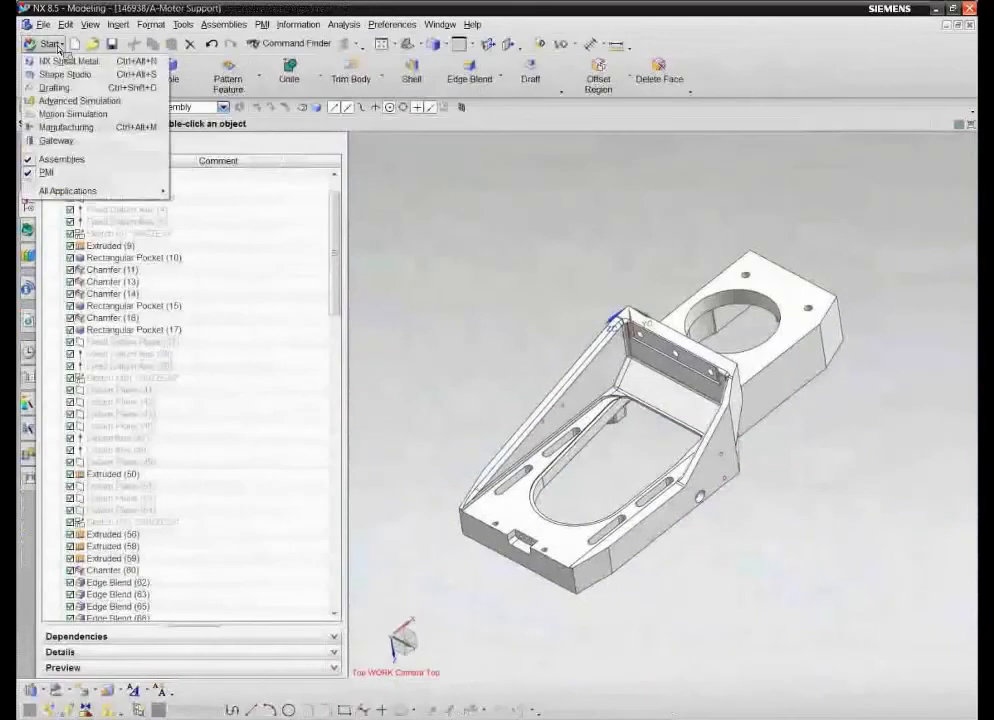
click(77, 130)
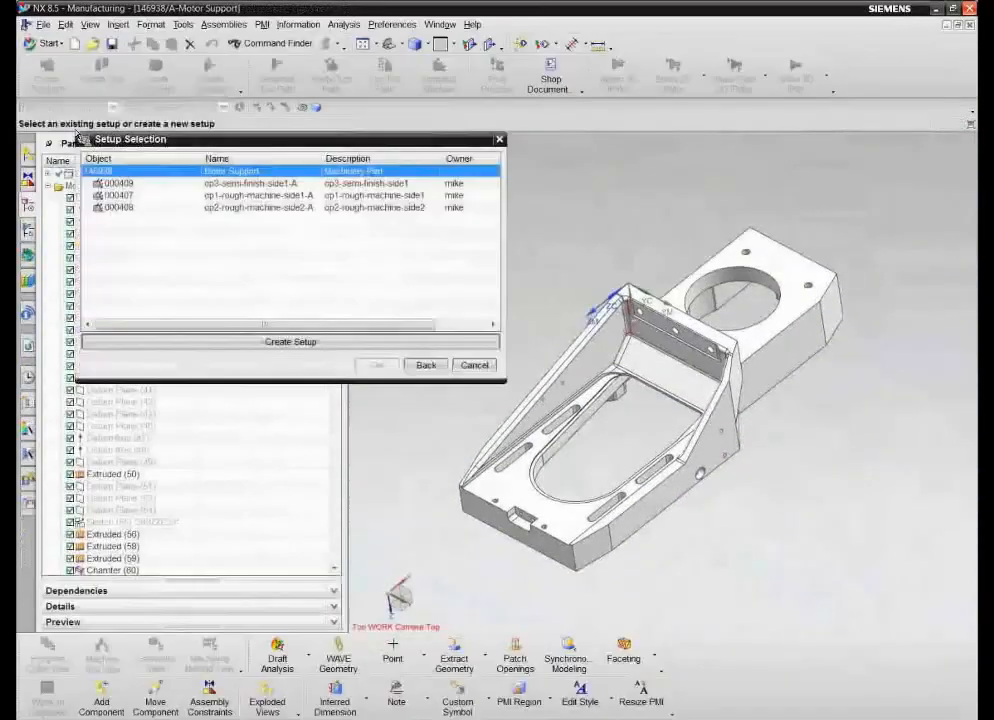
click(378, 366)
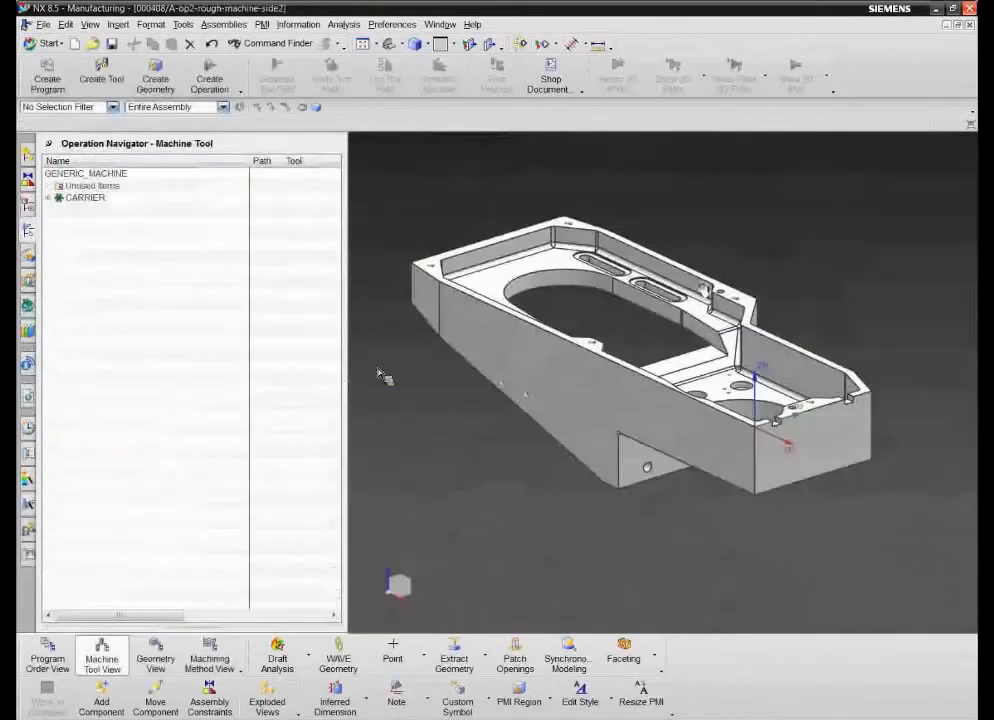
- Retrieve the milling end mill nxt_mill_1010_100/A from the tool library and place it in POCKET_01 of the carrier
click(48, 197)
click(88, 210)
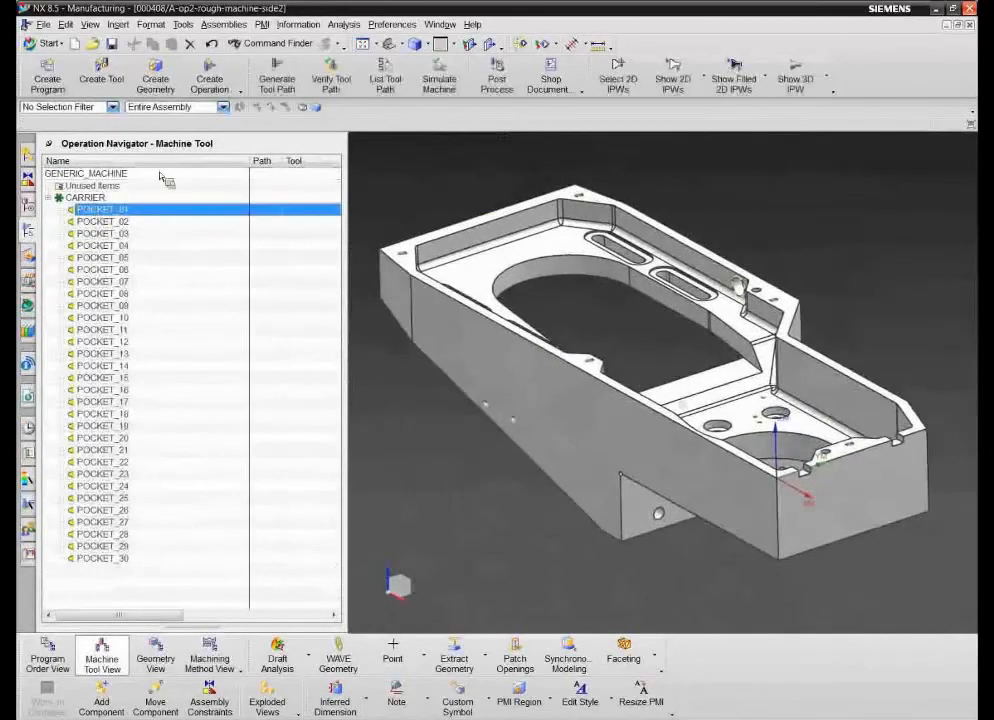
click(90, 68)
click(262, 214)
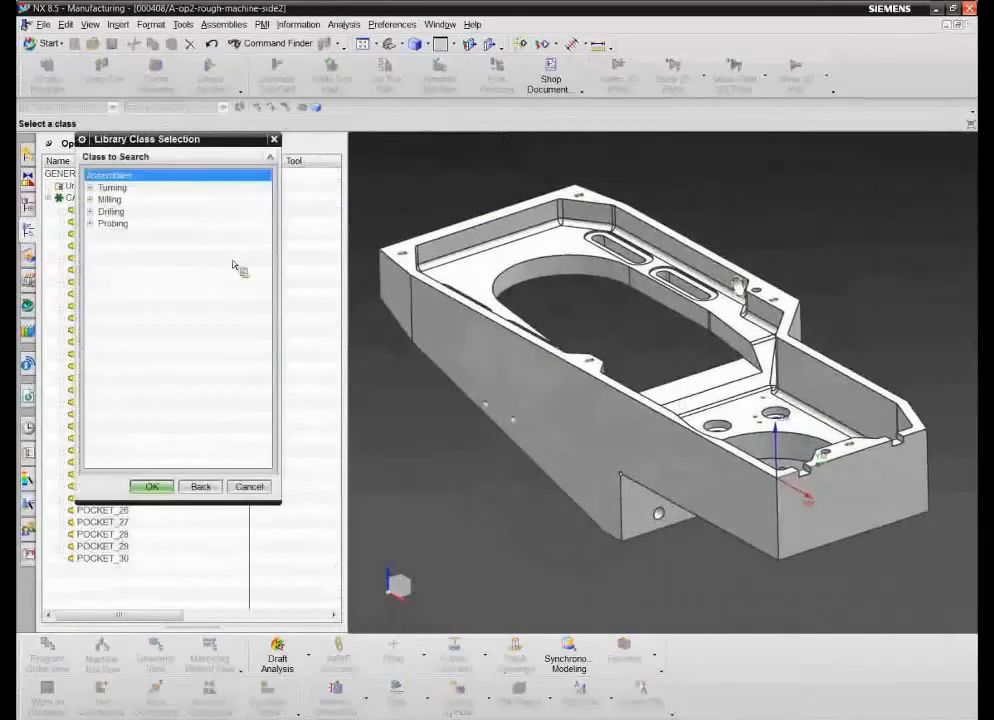
click(90, 199)
double_click(118, 212)
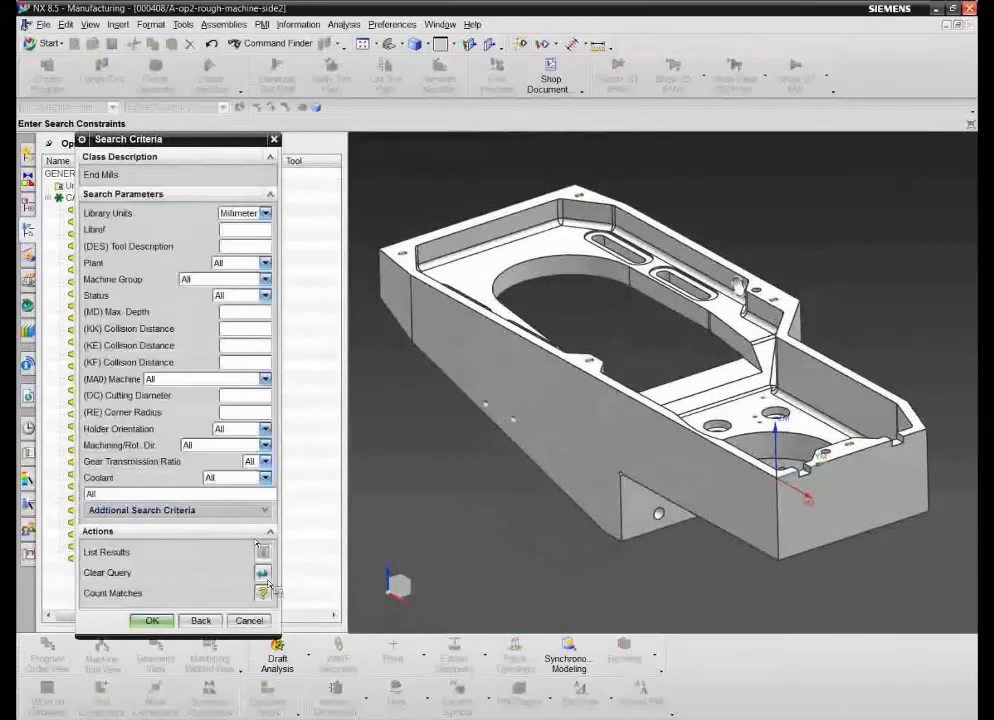
click(152, 620)
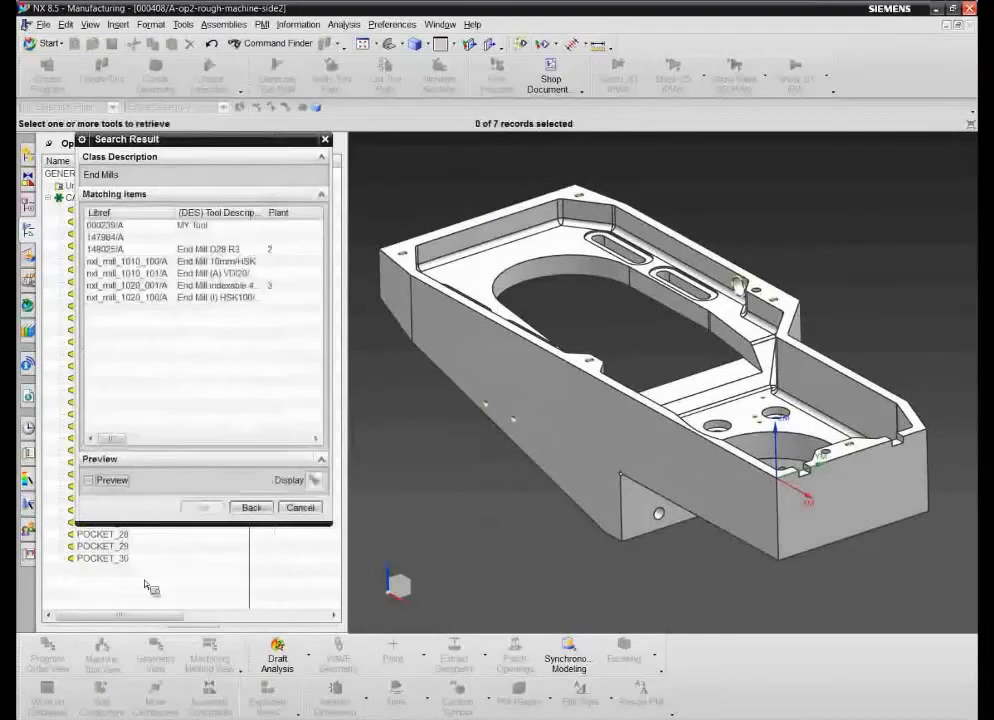
click(150, 263)
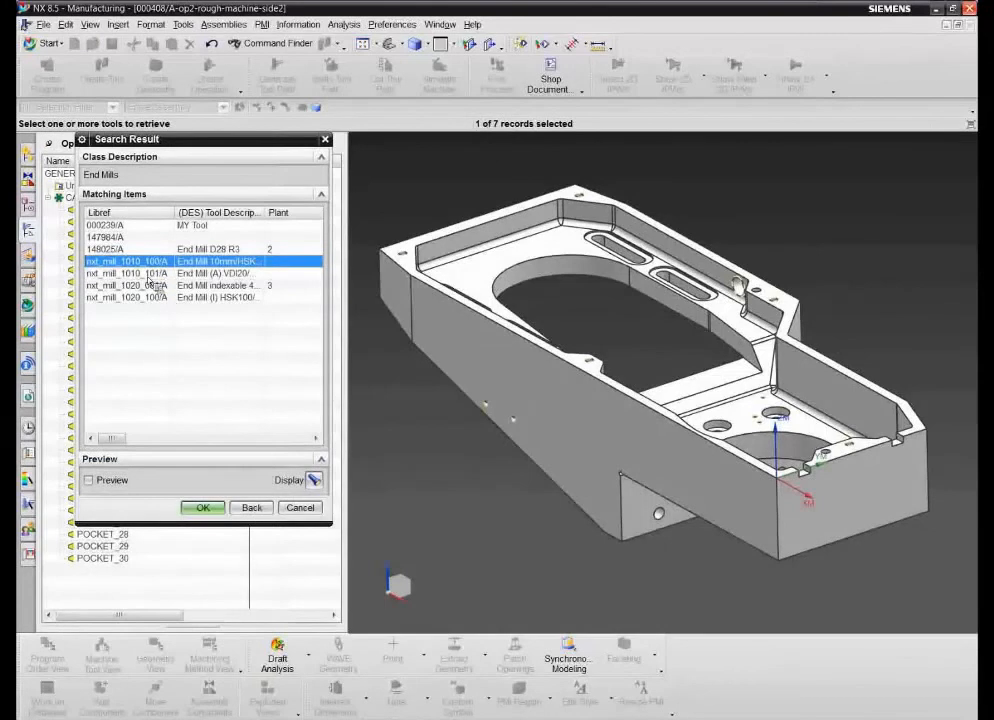
click(203, 508)
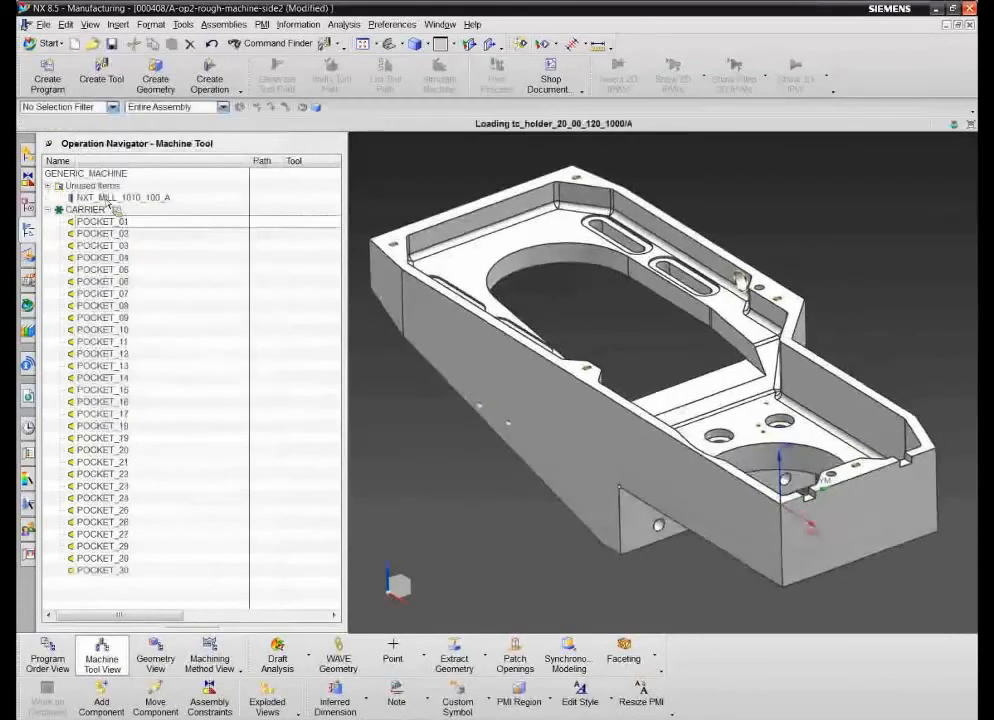
drag(123, 205, 121, 222)
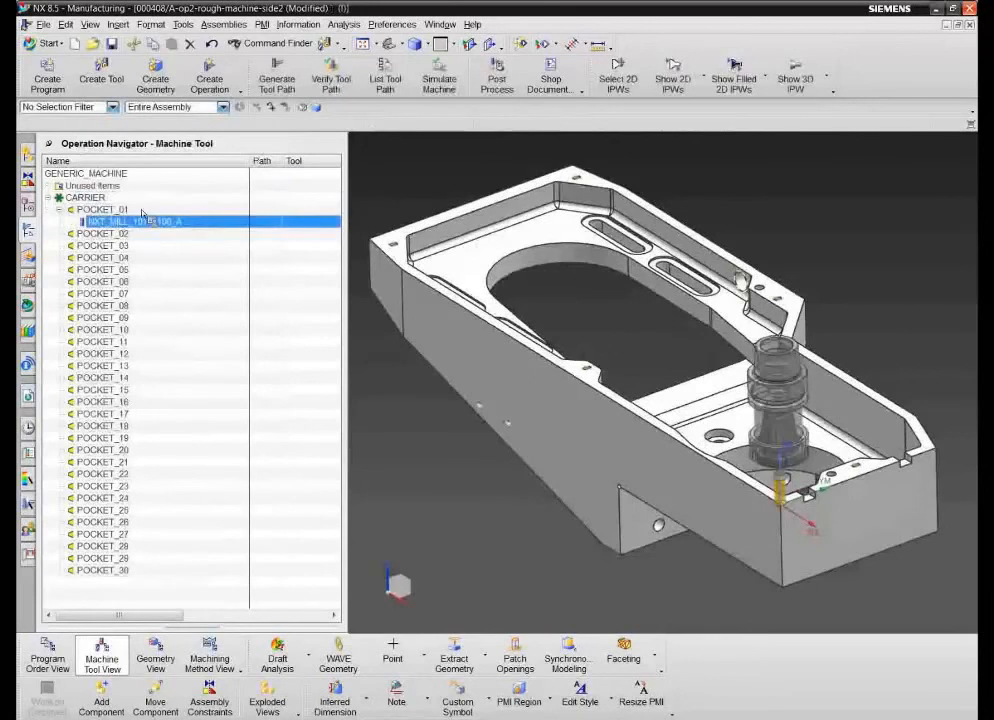
- In the geometry view, specify the solid body as the part geometry of WORKPIECE under MCS_MILL
right_click(144, 164)
click(177, 198)
click(49, 198)
double_click(92, 210)
click(239, 181)
click(445, 311)
click(207, 285)
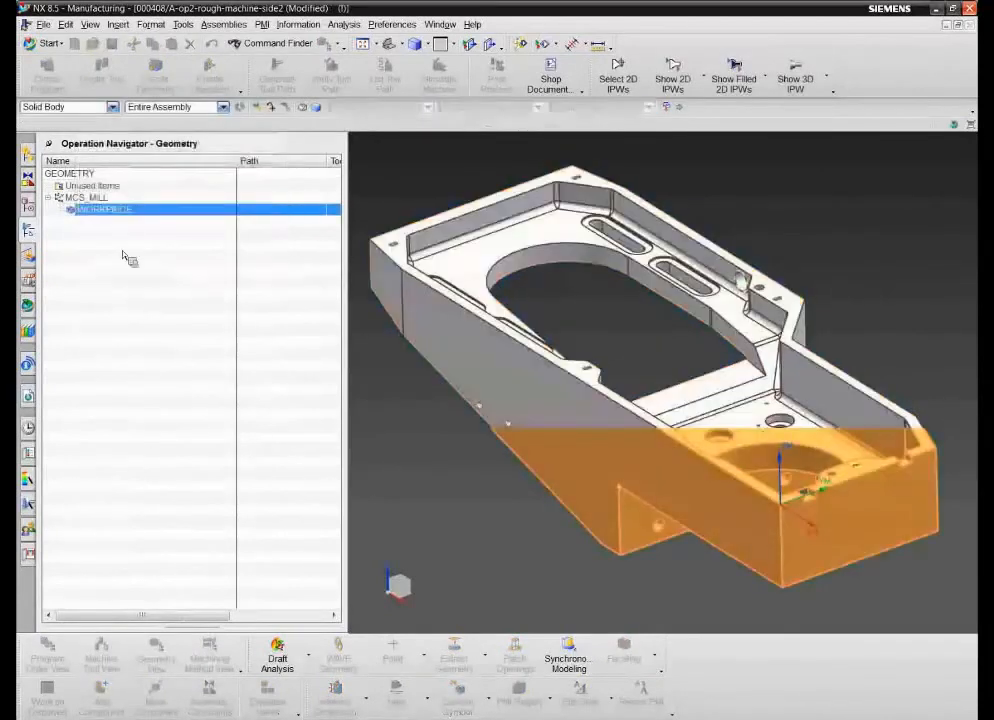
- Create a Floor Wall operation named face-top under WORKPIECE in program 1234, using tool NXT_MILL_1010_100_A
right_click(96, 211)
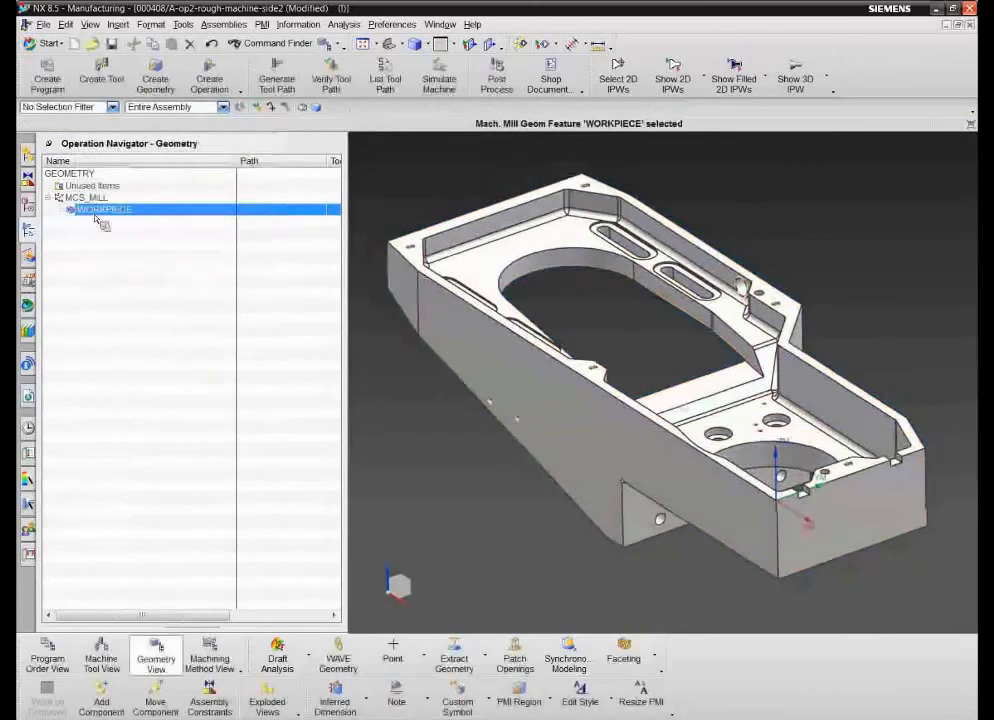
mouse_move(180, 355)
click(222, 357)
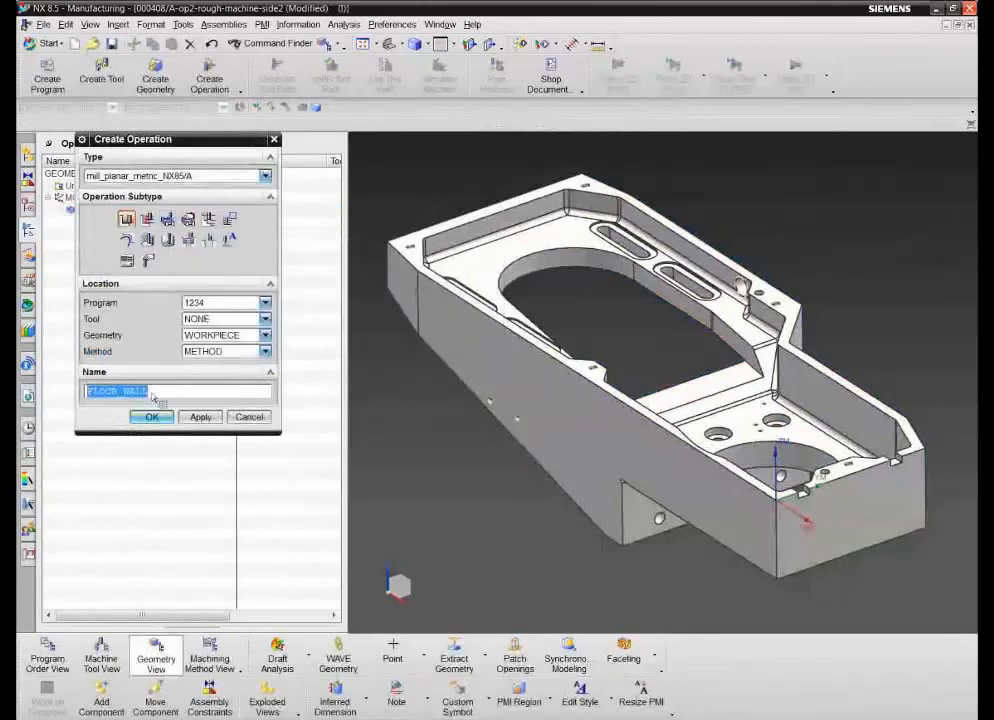
click(265, 318)
click(225, 344)
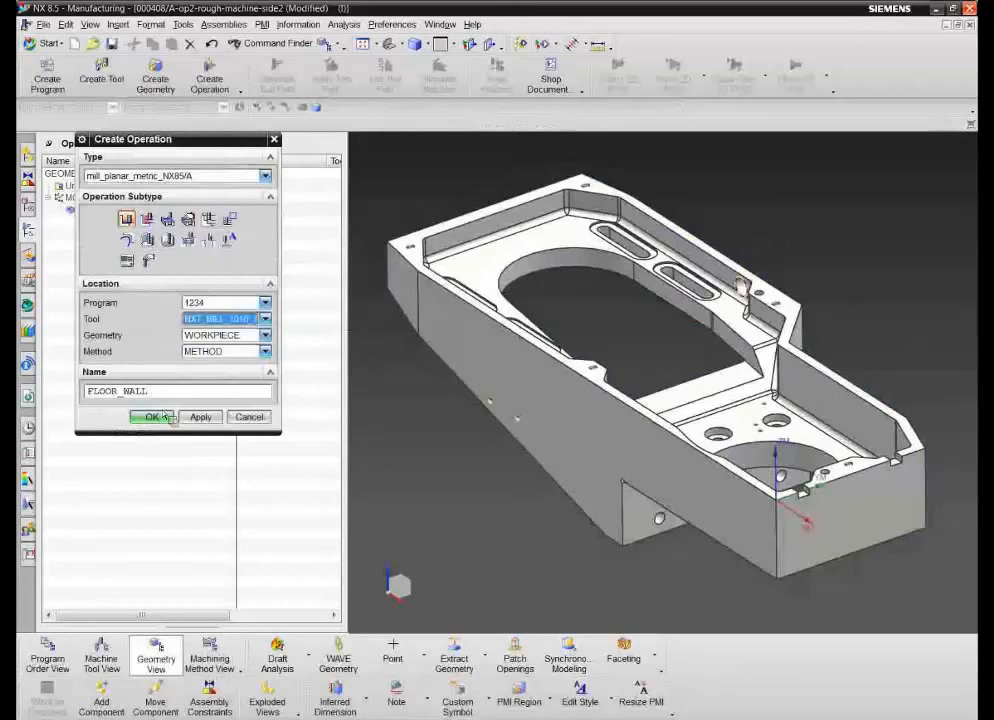
double_click(92, 392)
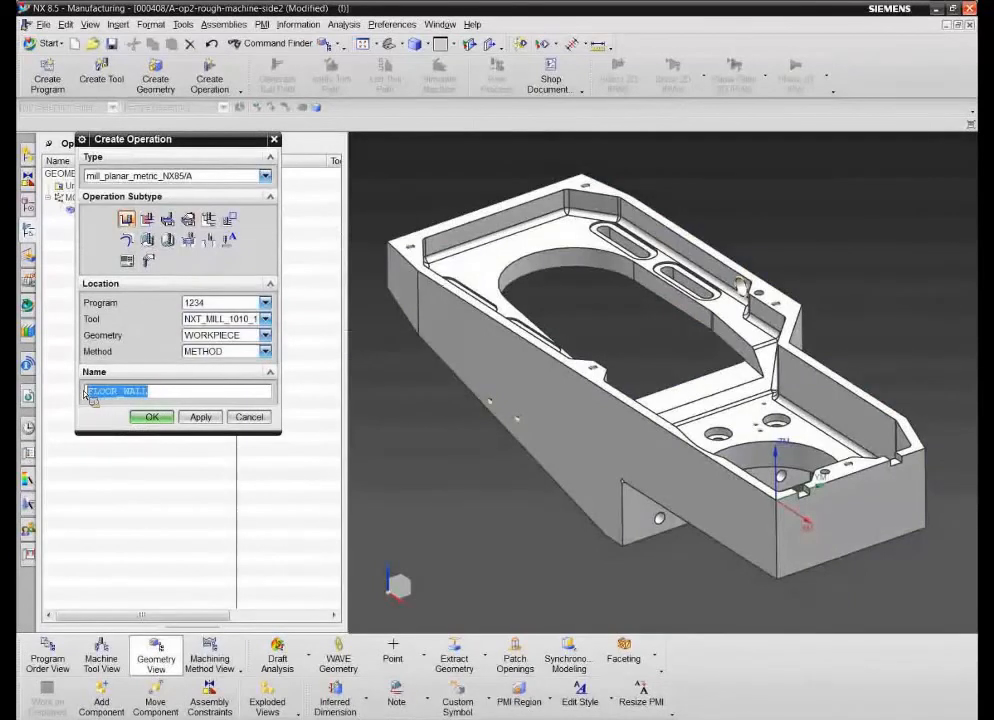
text(face-top)
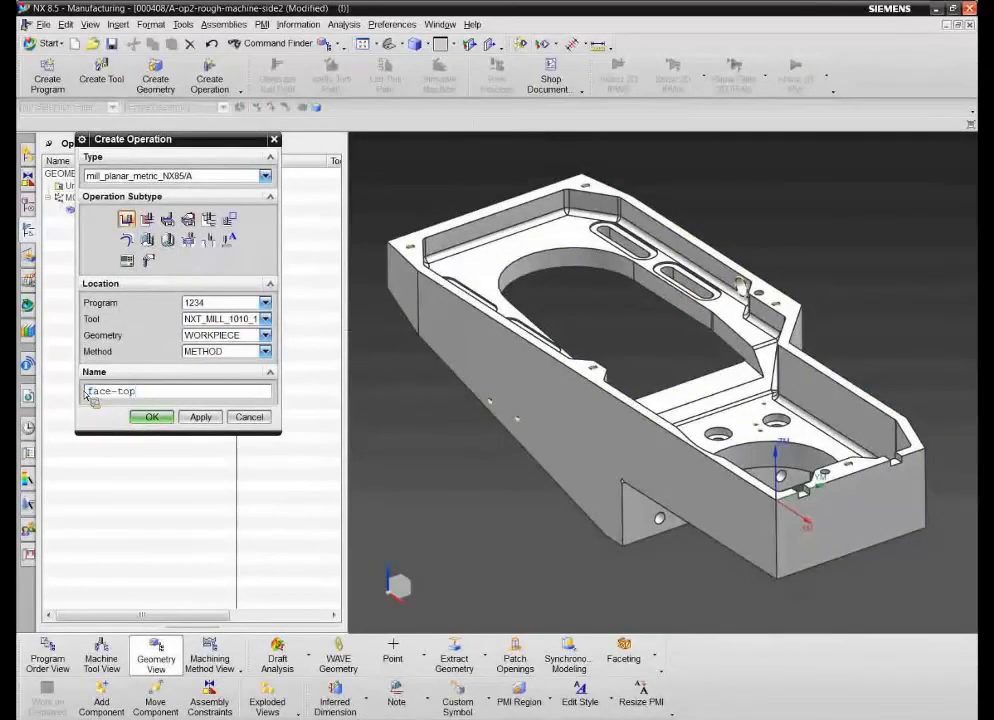
click(151, 417)
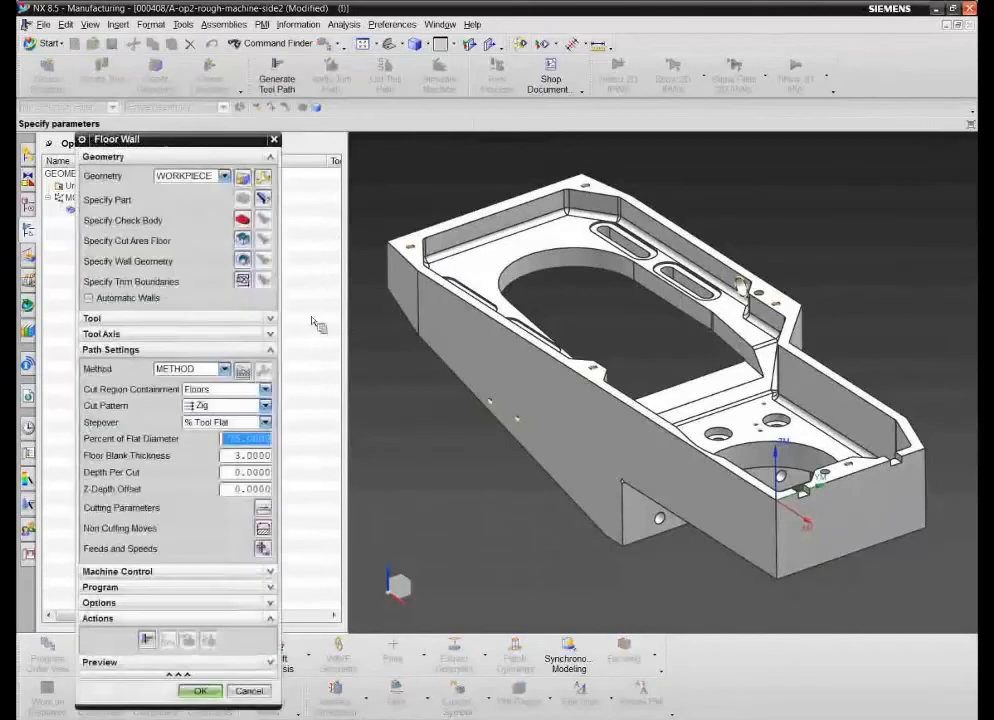
- Specify the part's top rim face as the cut area floor, generate the tool path, and accept the operation
click(240, 239)
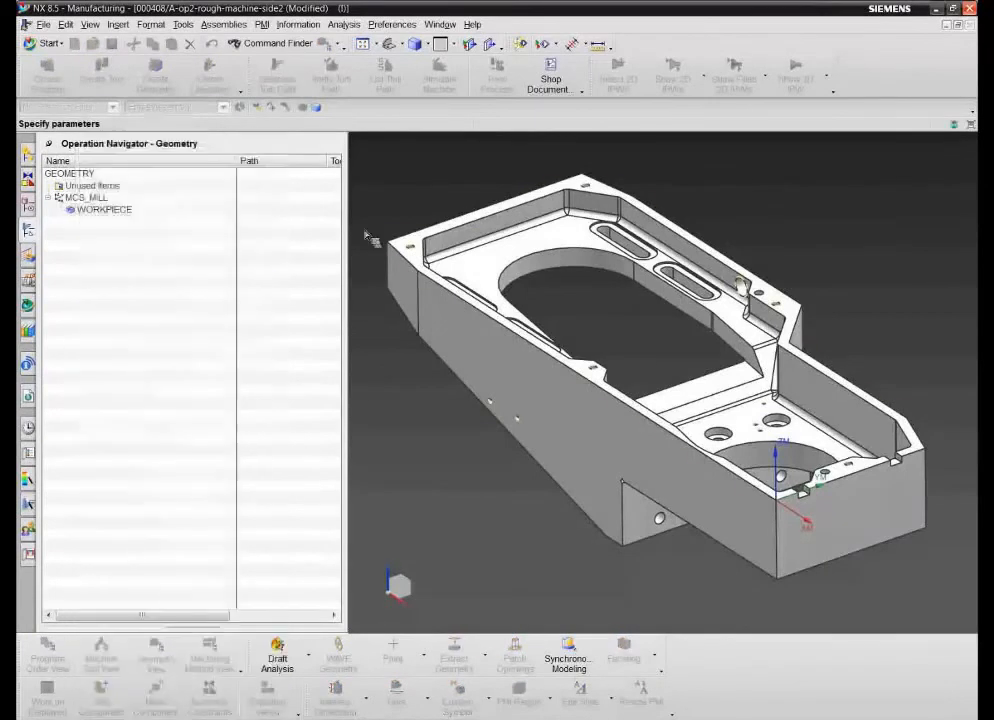
click(457, 203)
click(202, 247)
click(147, 639)
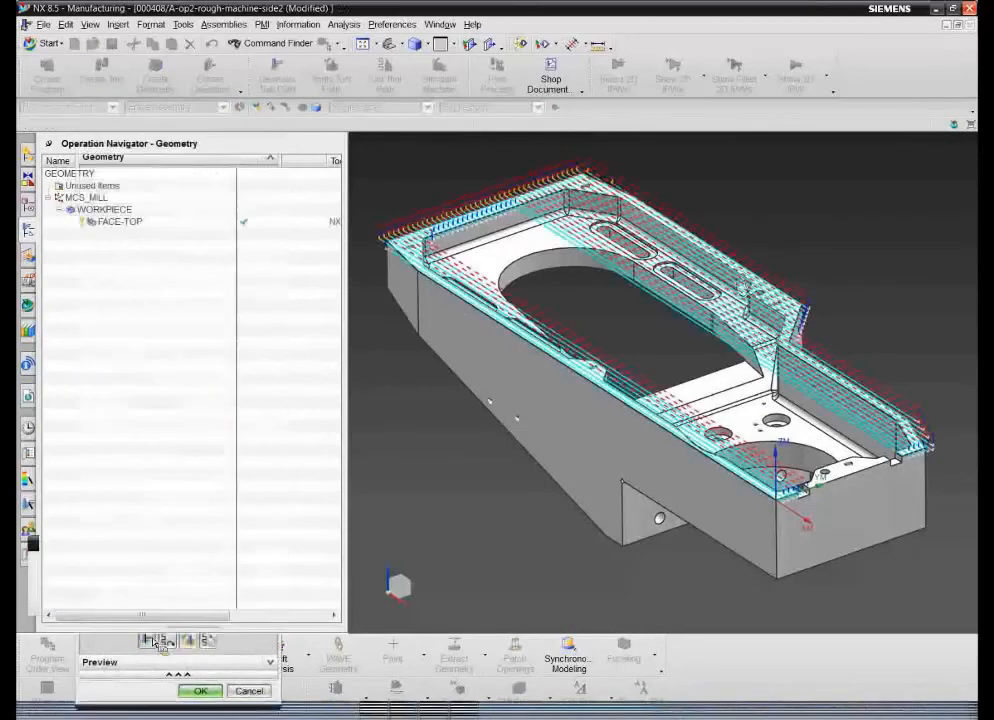
click(203, 691)
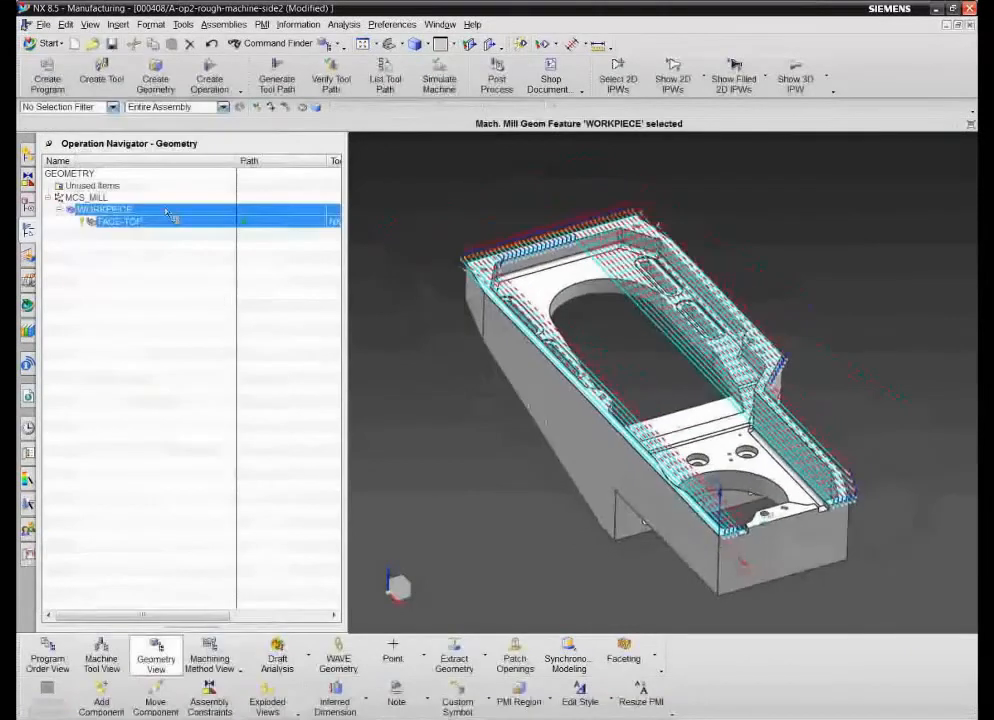
- Show the operation under program 1234 in the program order view, and save the setup without importing the additional file
right_click(130, 166)
click(161, 176)
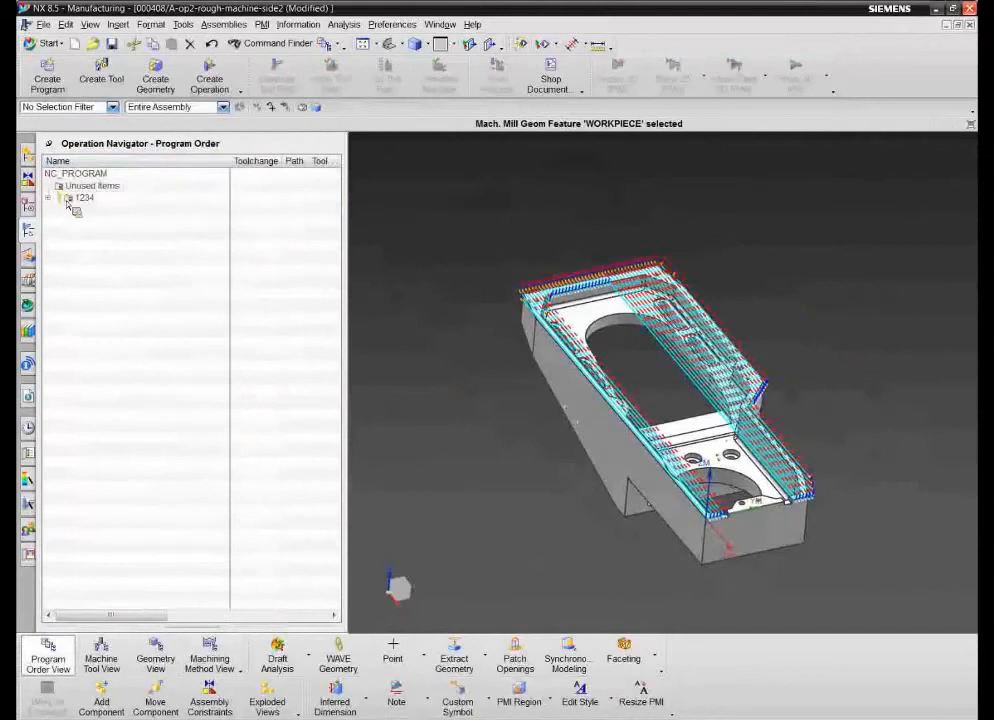
click(48, 198)
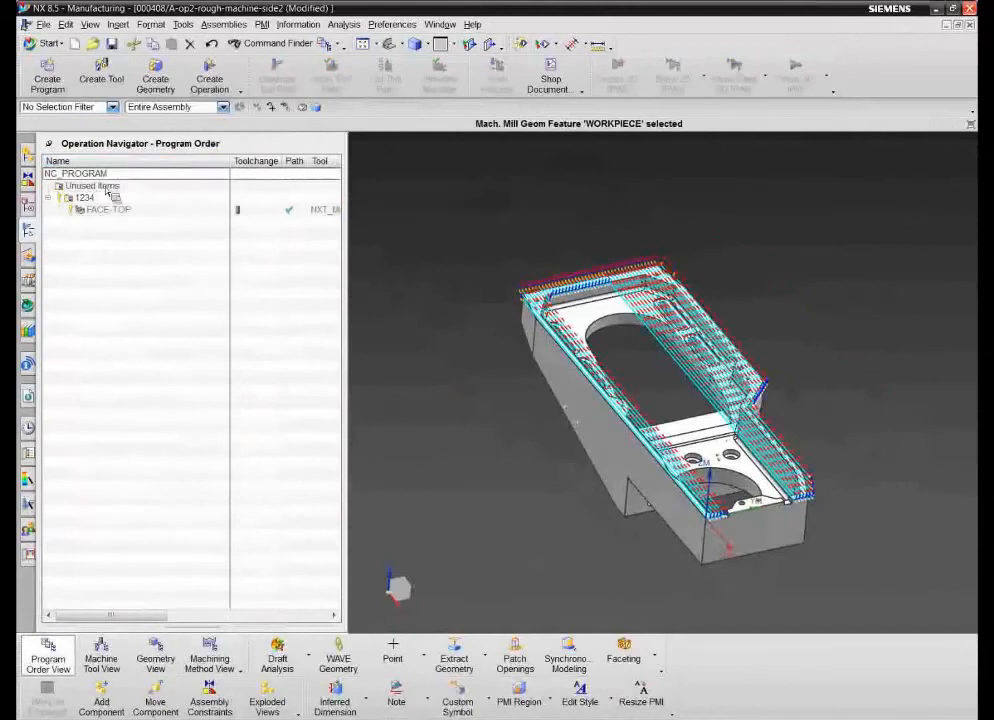
click(112, 45)
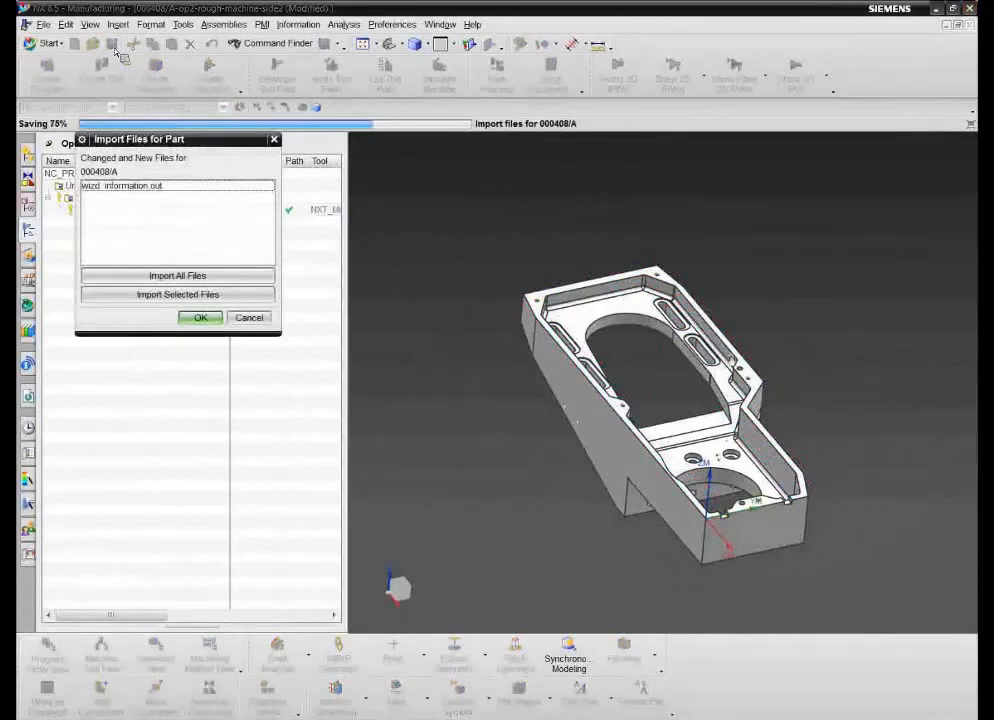
click(204, 319)
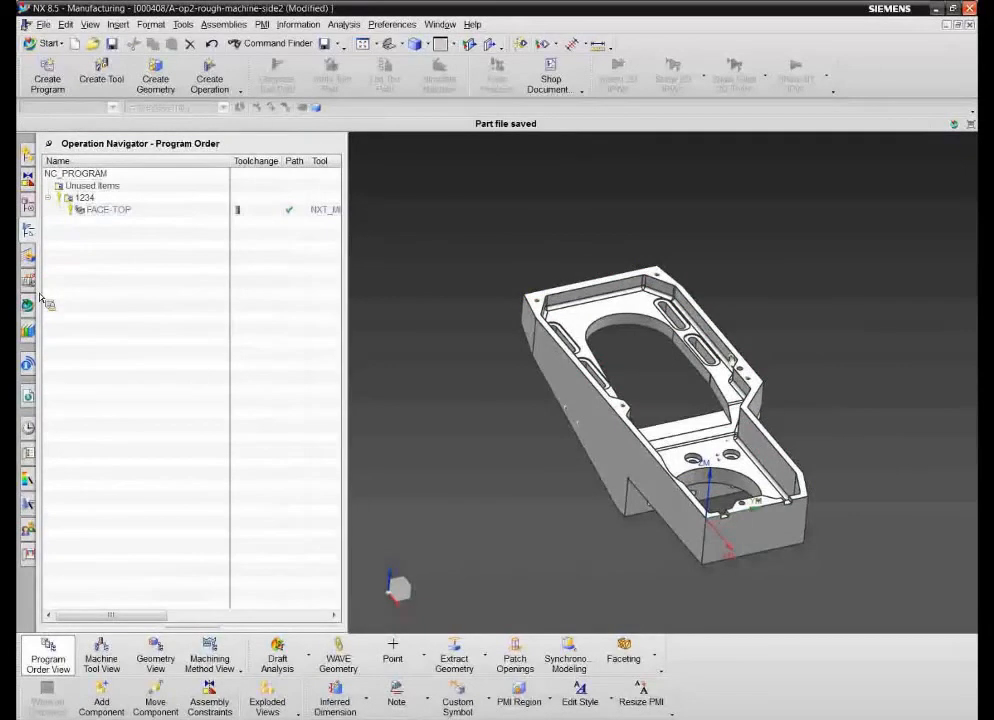
- Examine the manufacturing occurrences under setup 000408/A in the Teamcenter Navigator, including the part and the retrieved tool
click(28, 304)
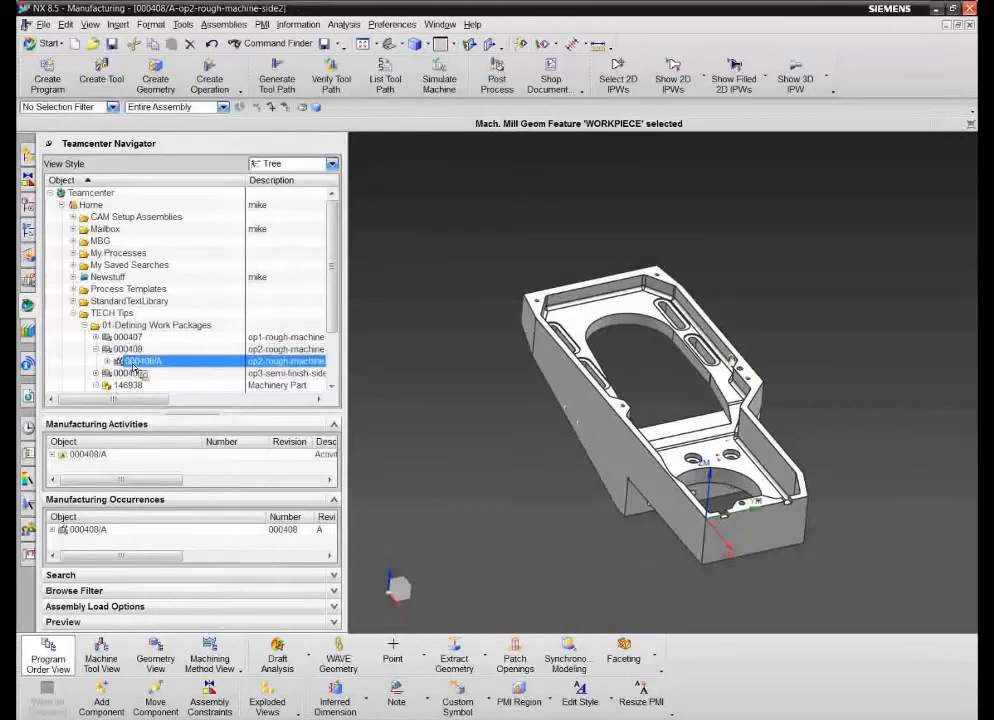
click(92, 531)
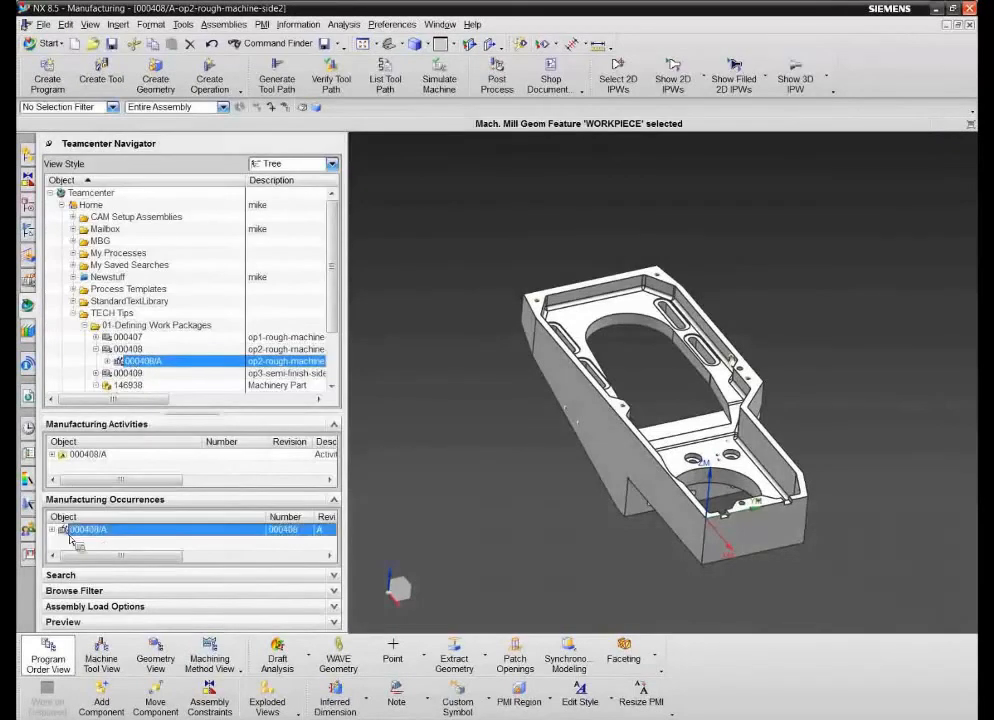
click(53, 529)
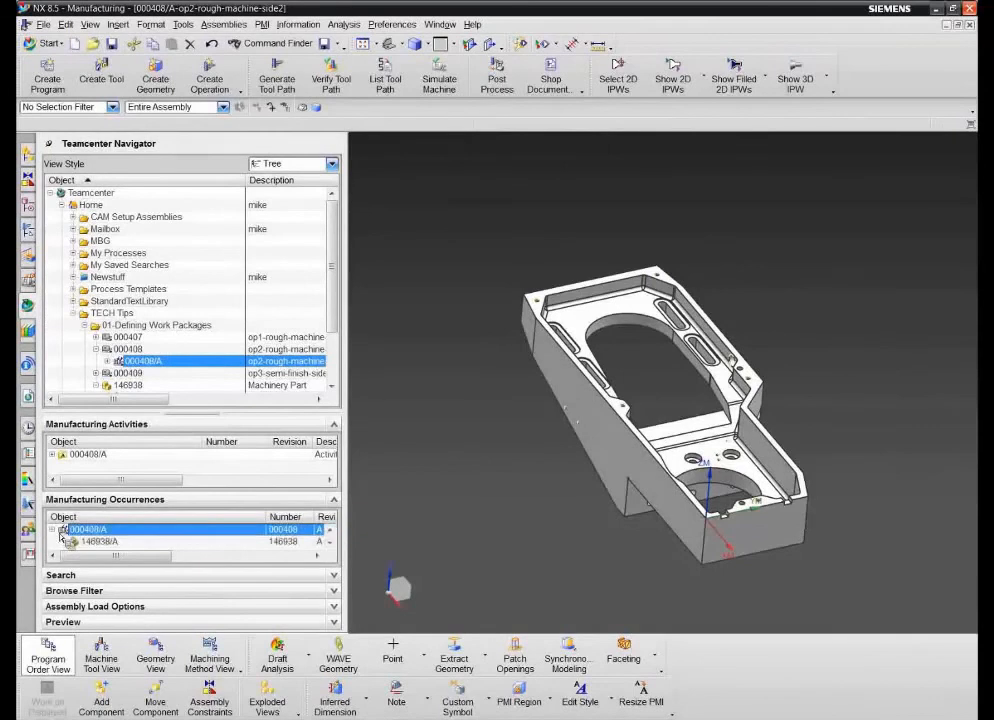
click(331, 542)
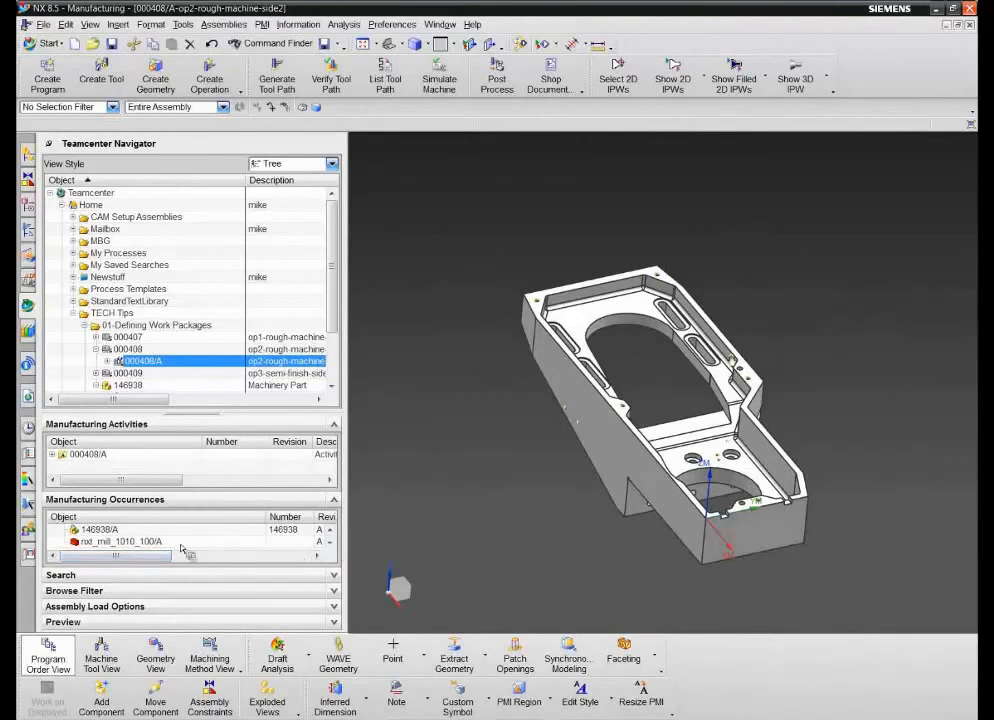
mouse_move(133, 541)
- Postprocess NC_PROGRAM with the MILL_3_AXIS postprocessor, review the listed NC code, and close the listing
click(29, 231)
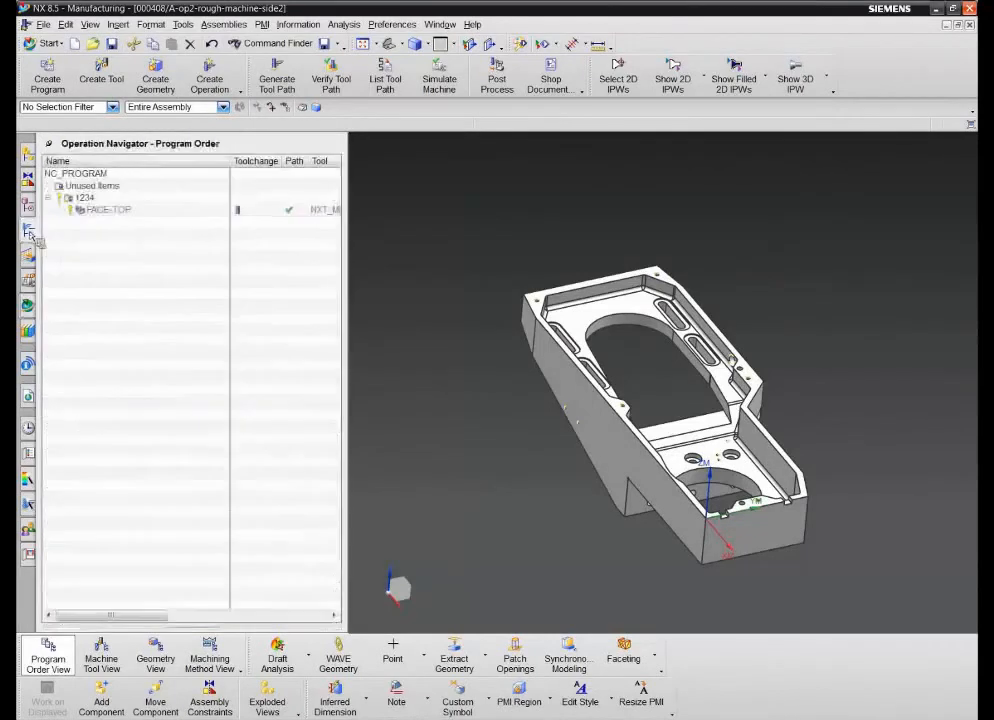
click(104, 209)
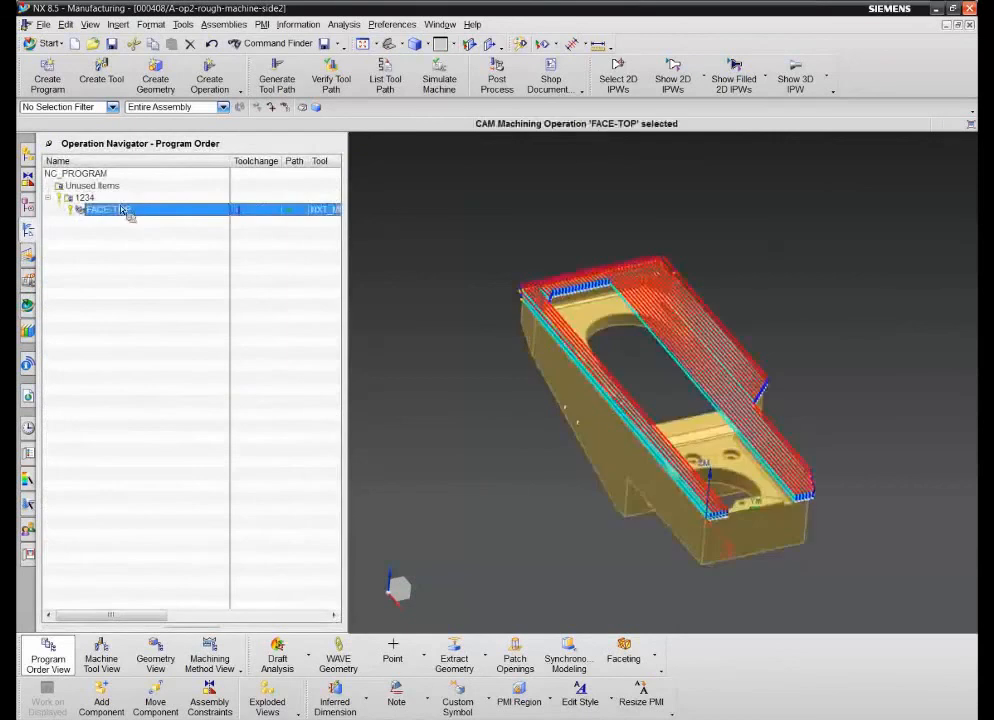
click(80, 173)
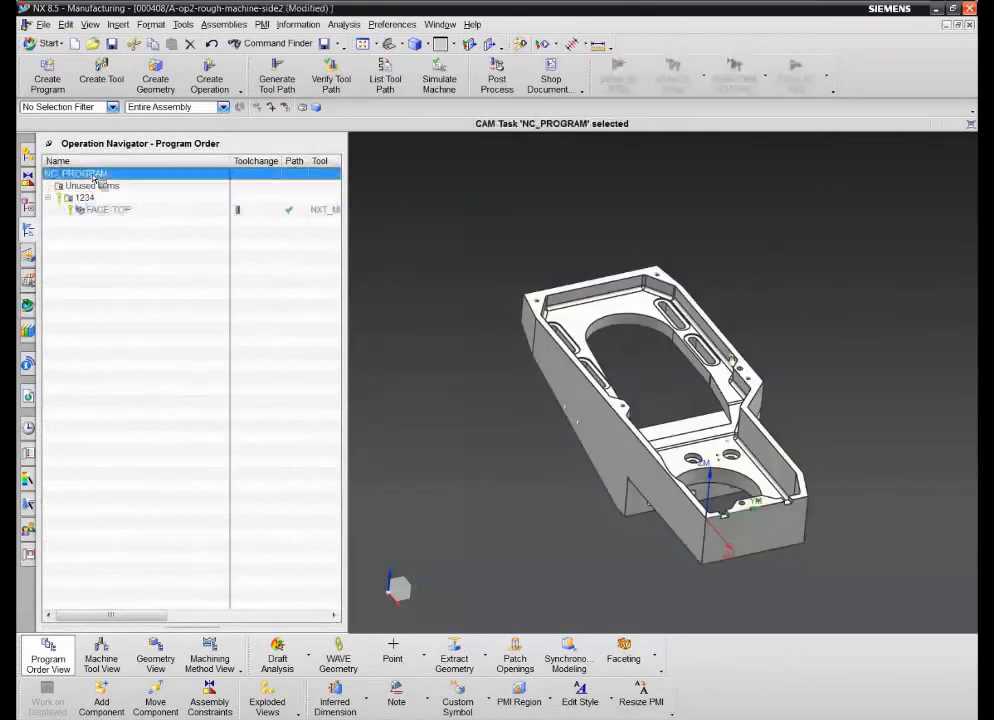
click(497, 75)
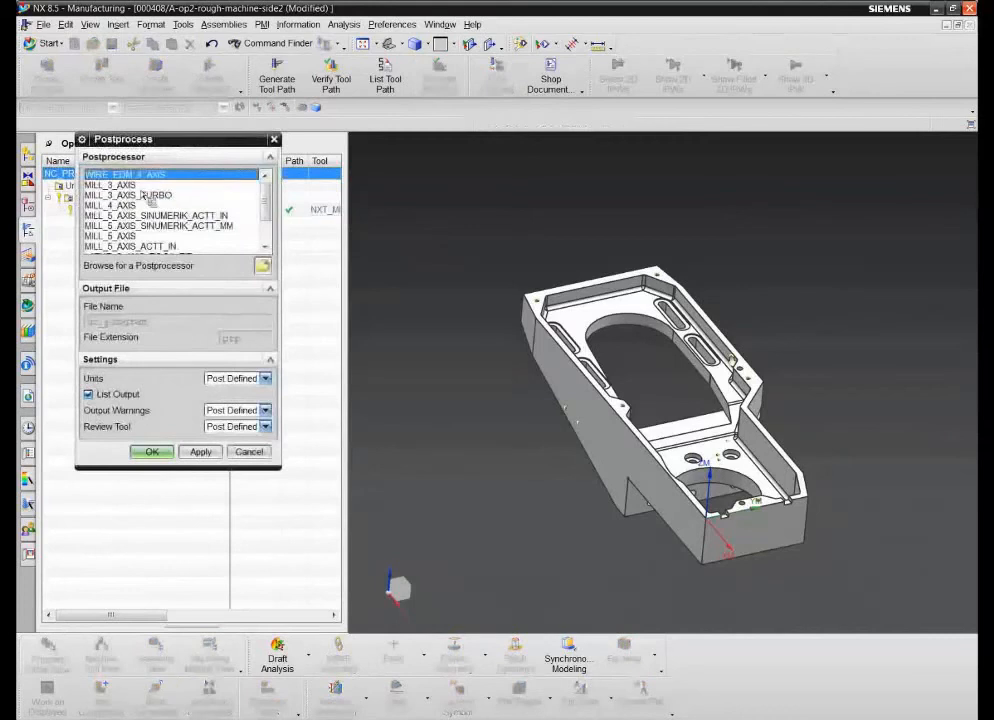
click(118, 185)
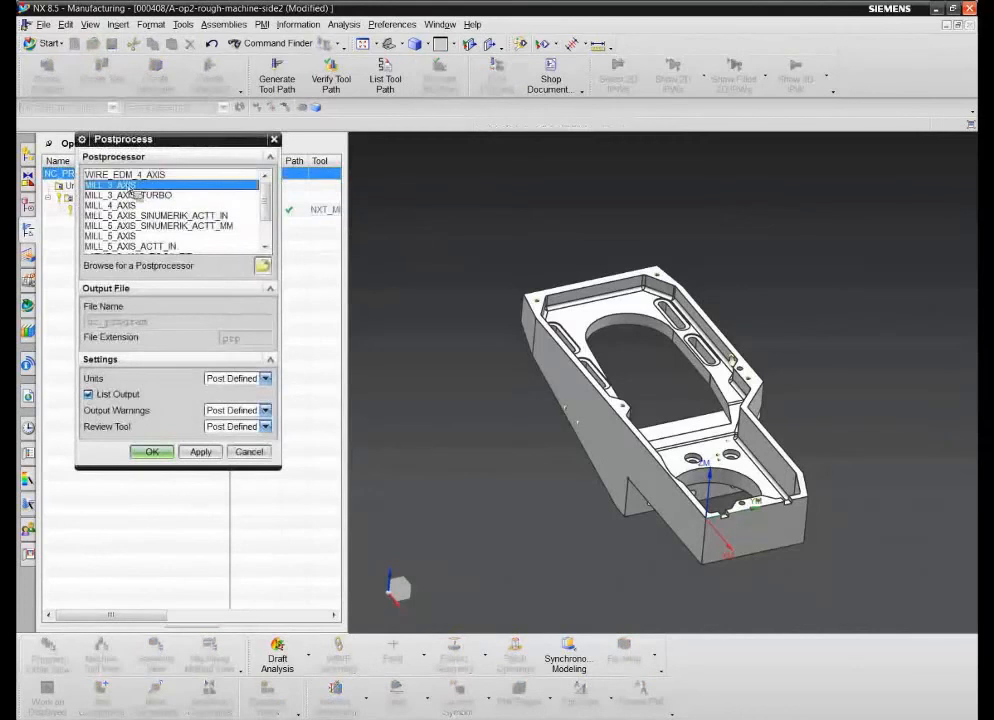
click(154, 452)
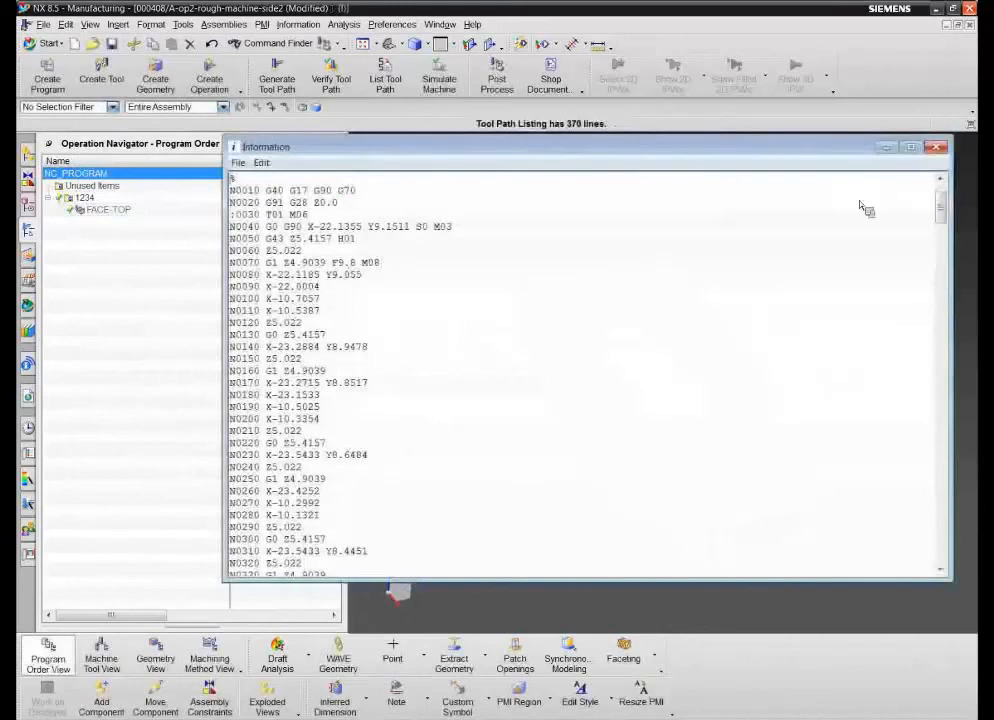
click(936, 148)
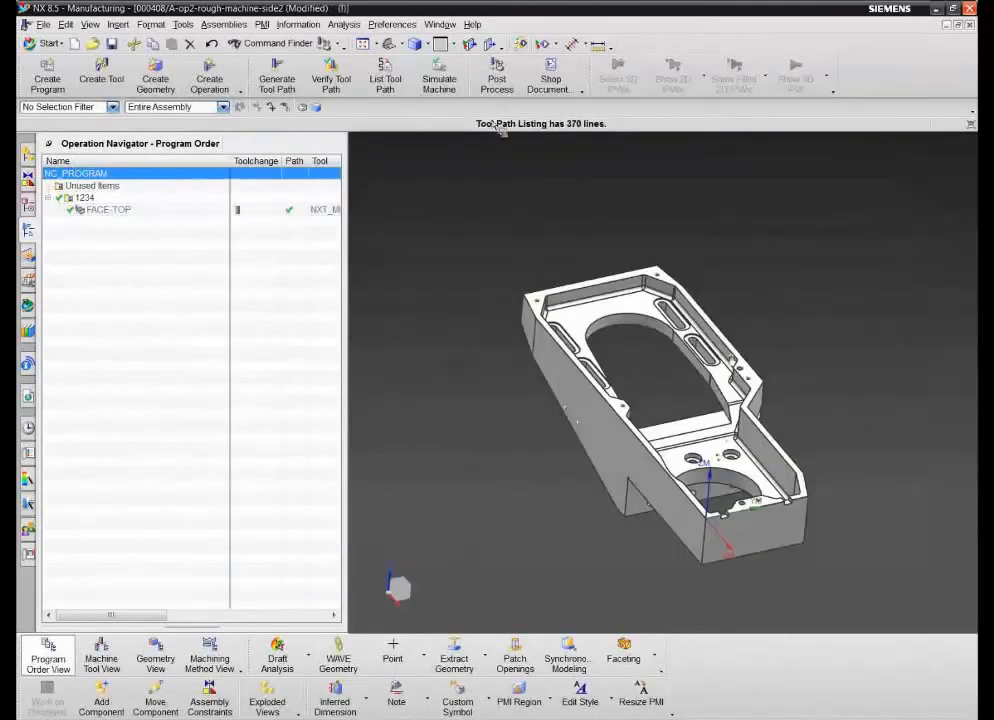
- Generate shop documentation for NC_PROGRAM in the Tool List Select (HTML/Excel) format with the output displayed
click(553, 82)
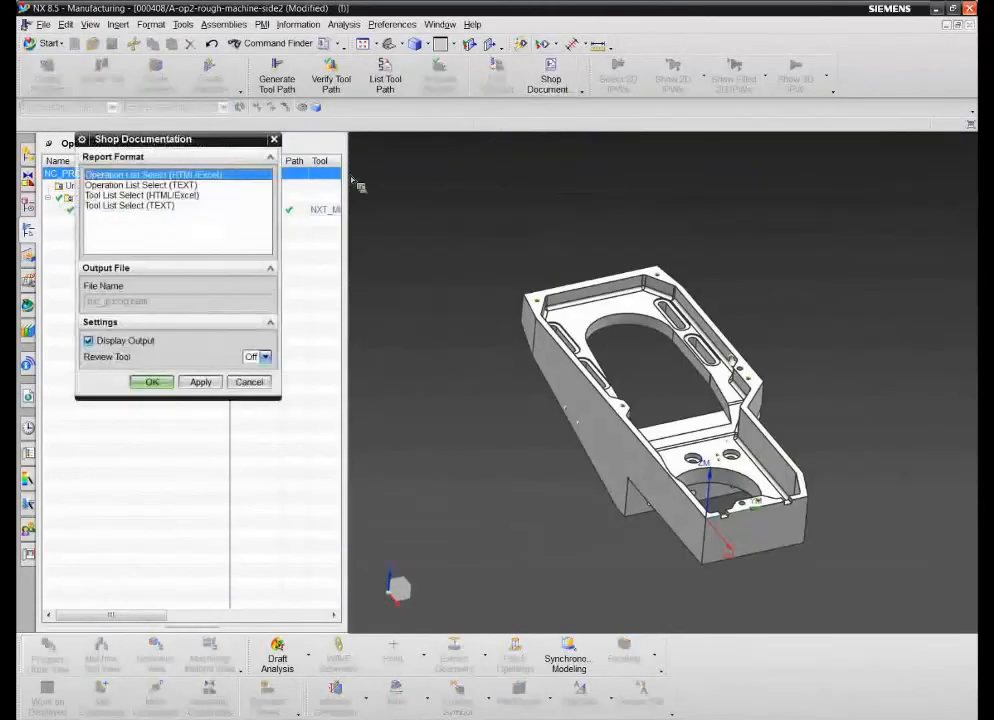
click(143, 196)
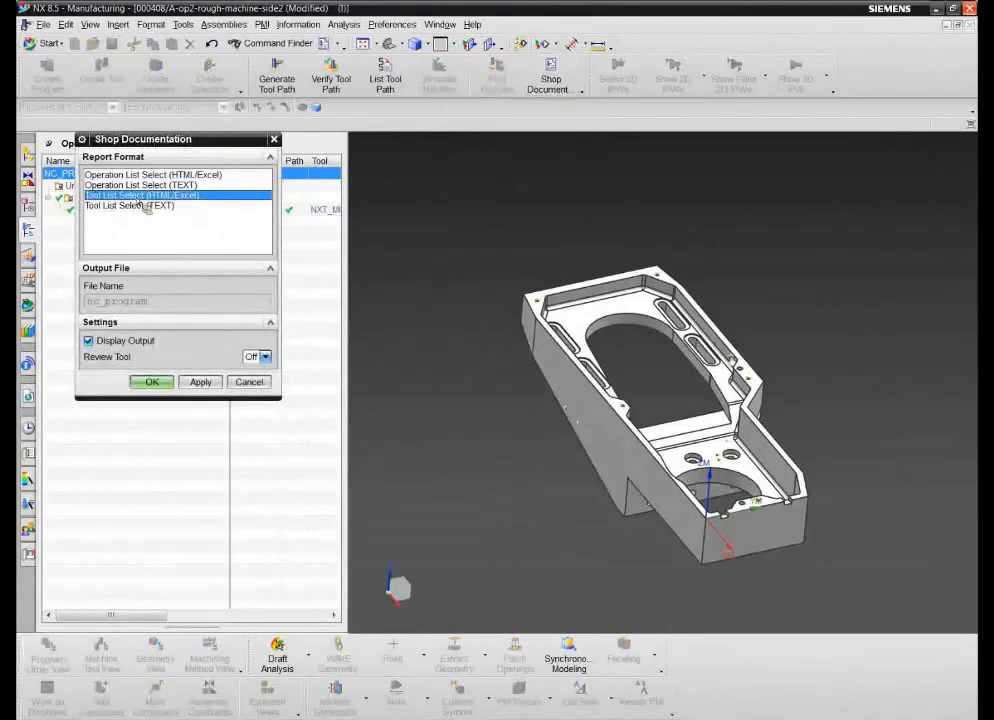
click(160, 385)
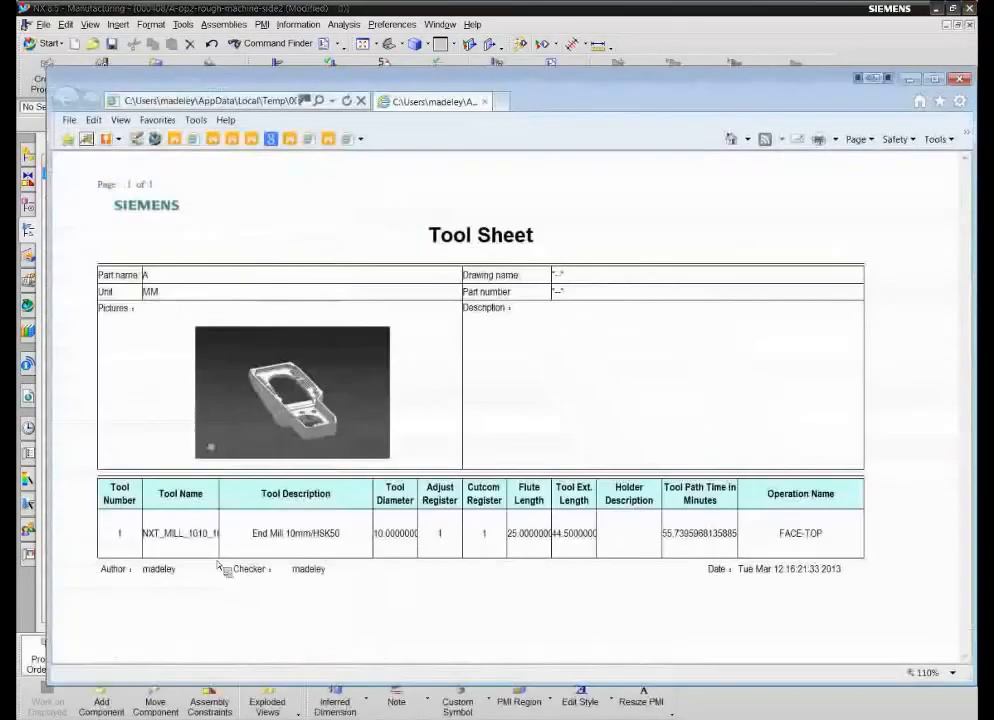
- Close the tool sheet and save the setup, importing the mill_3_axis and tool_list_select_htmlexcel datasets into the database
click(963, 79)
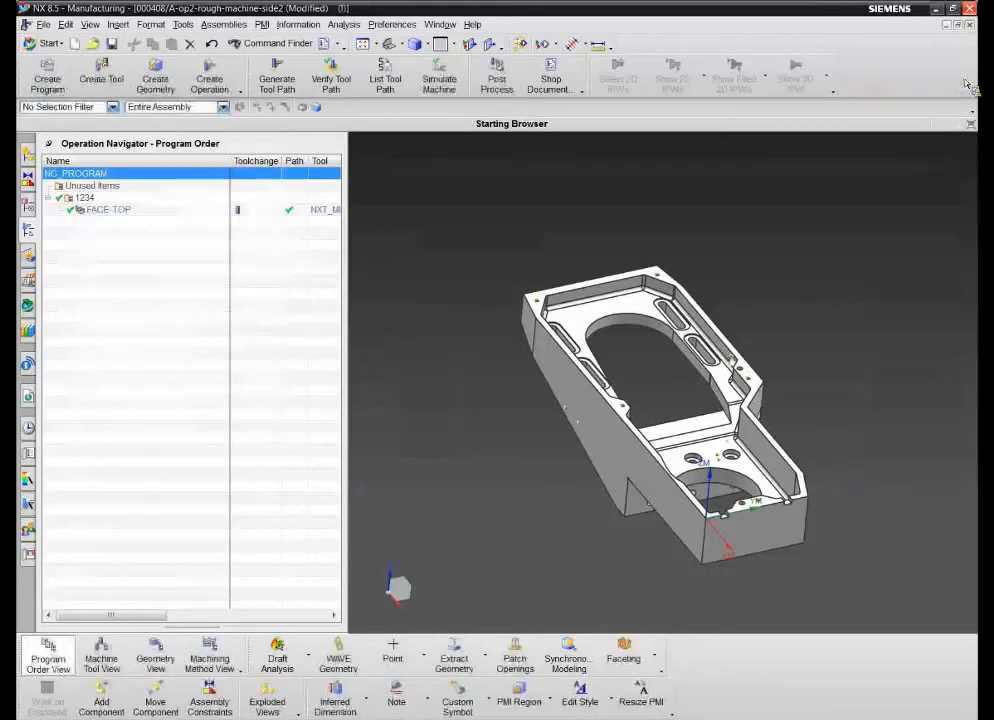
key(ctrl+s)
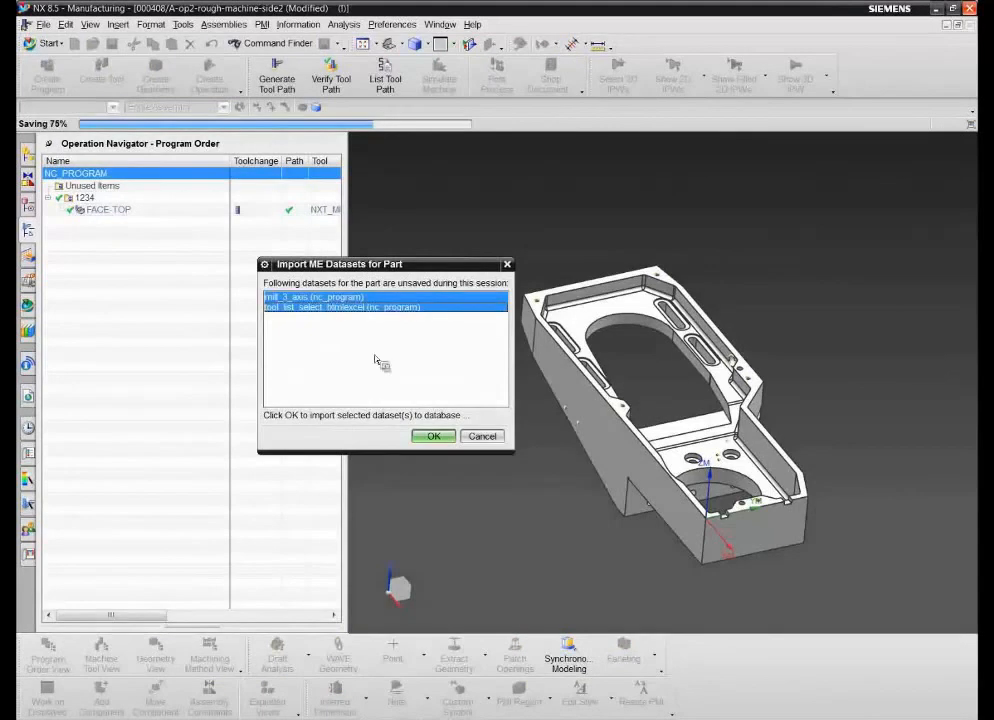
click(434, 437)
click(386, 442)
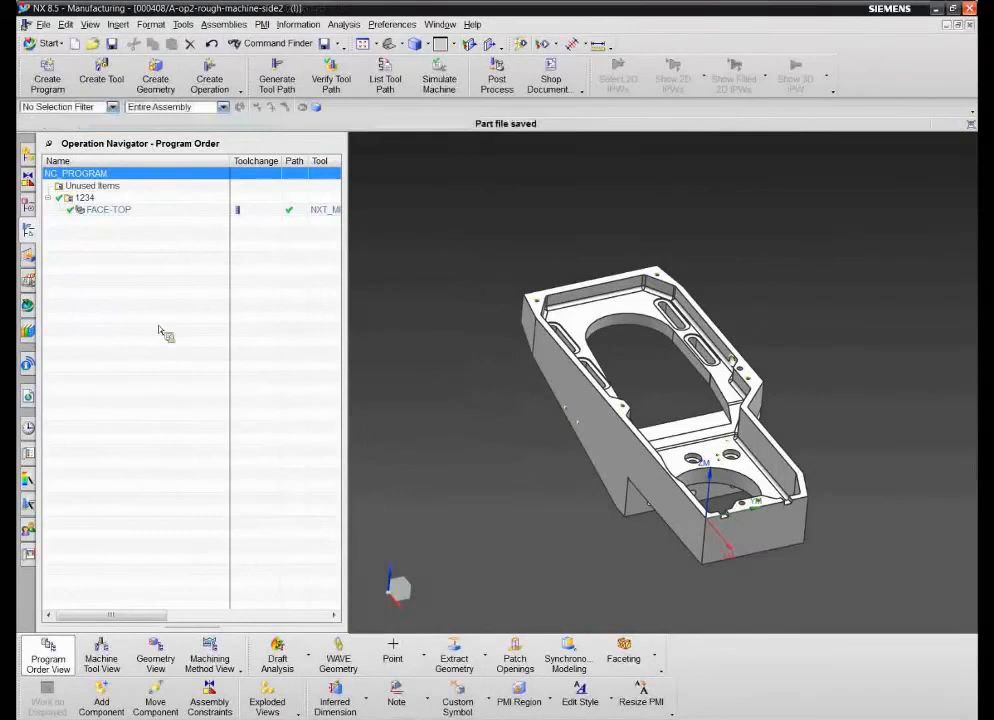
- Expand the manufacturing activities of setup 000408/A in the Teamcenter Navigator and view the stored tool_list_select_htmlexcel tool sheet, closing it when done
click(29, 306)
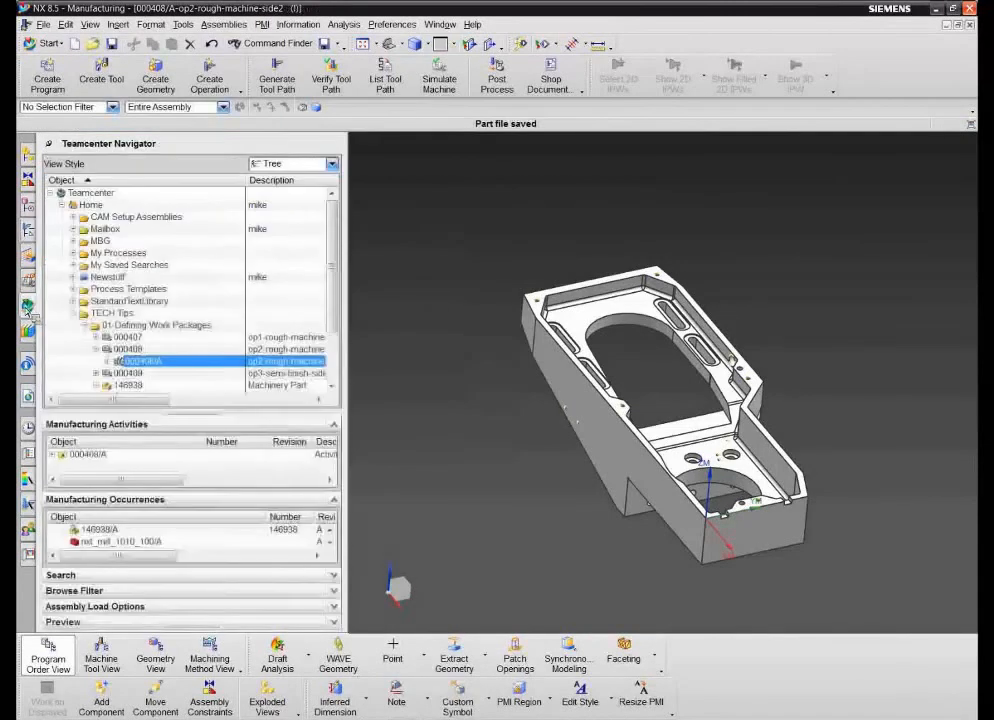
click(108, 362)
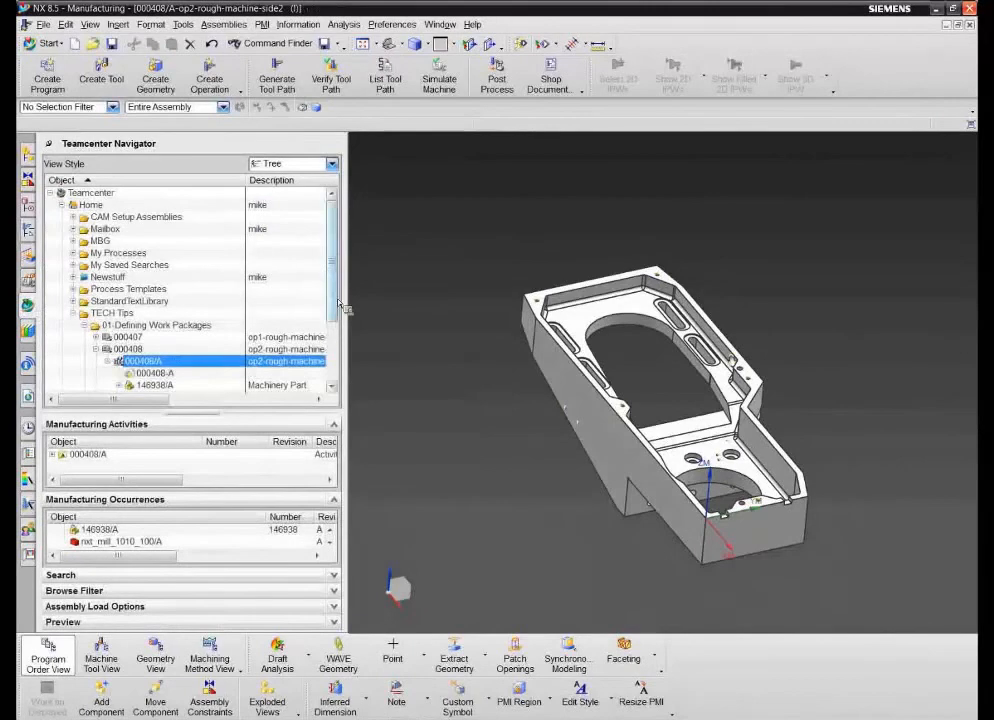
drag(337, 305, 337, 325)
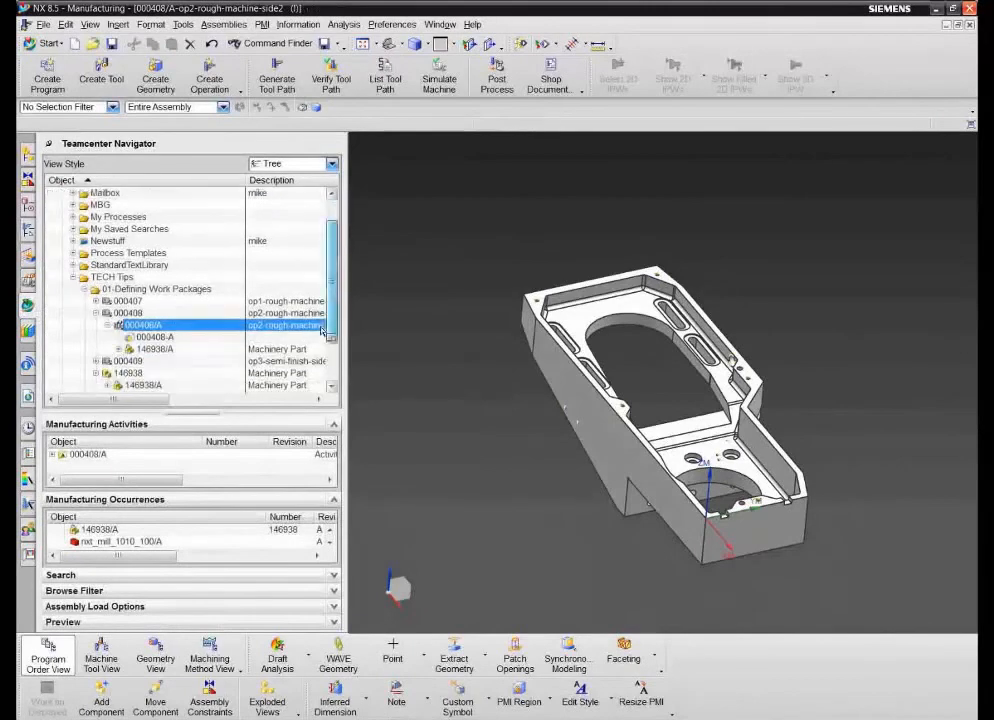
click(52, 455)
drag(62, 462, 209, 386)
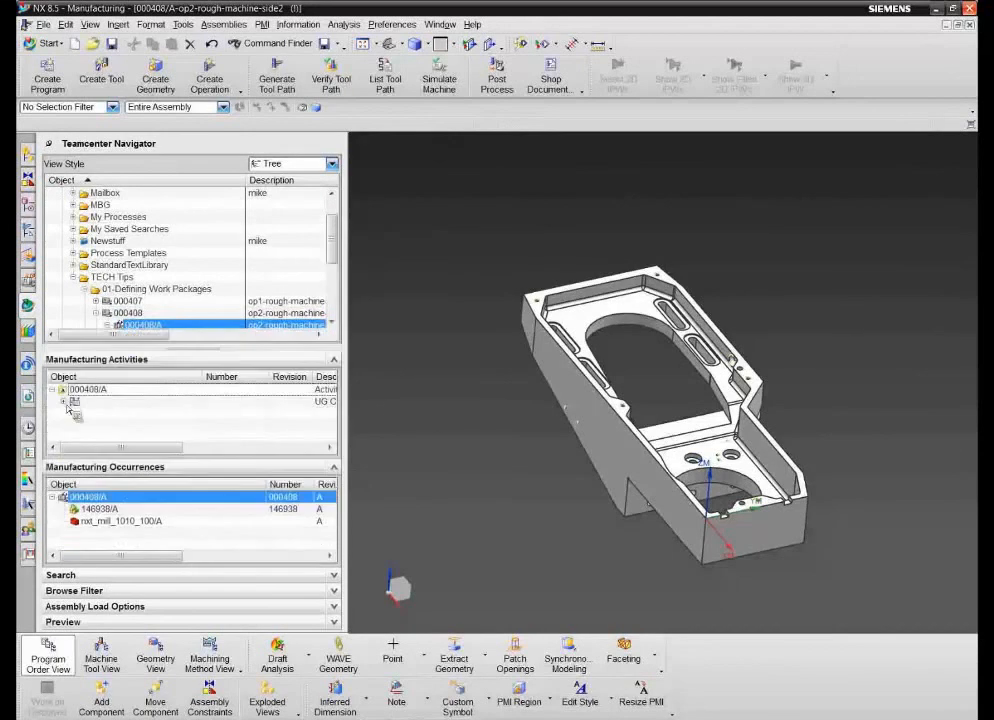
drag(86, 410, 170, 458)
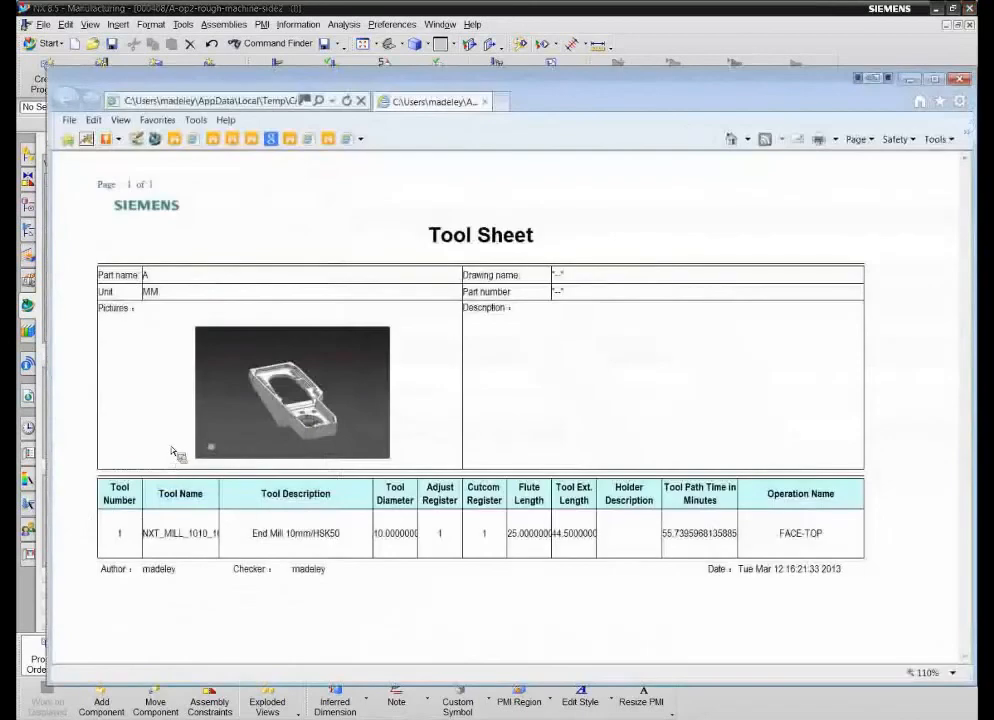
click(959, 79)
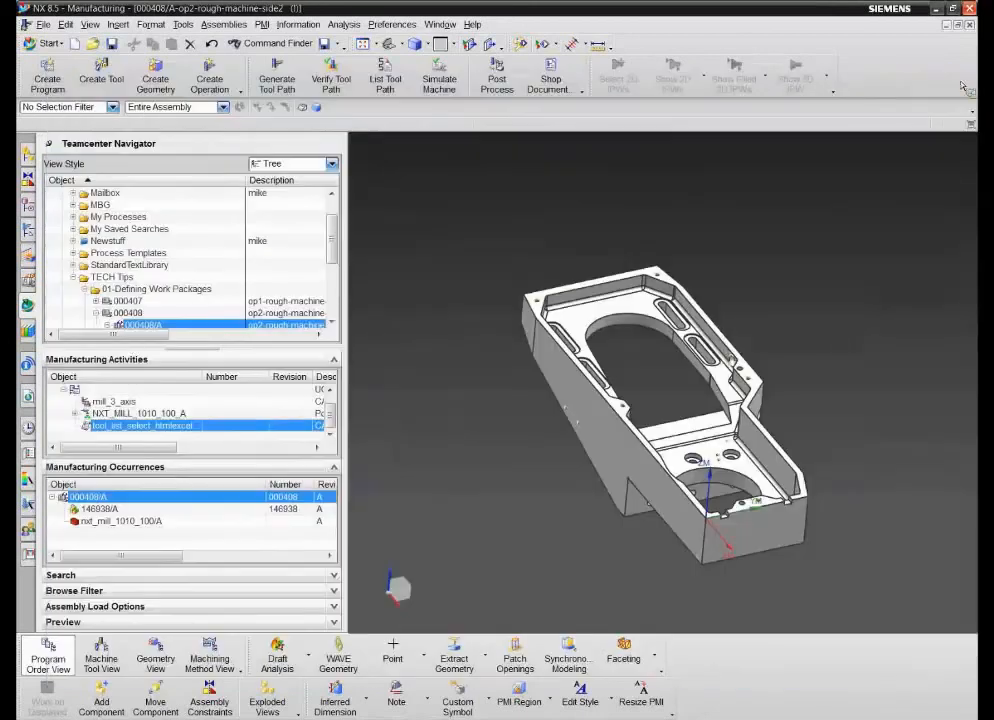
- Display the NC code stored in the mill_3_axis dataset and close the listing
click(118, 401)
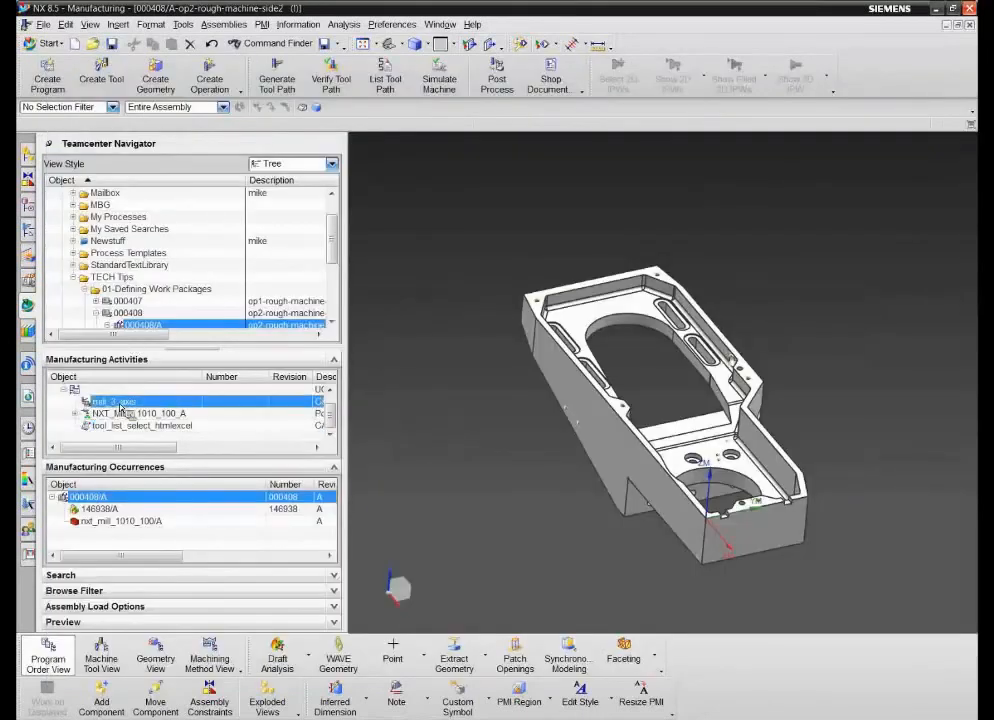
right_click(120, 409)
click(158, 428)
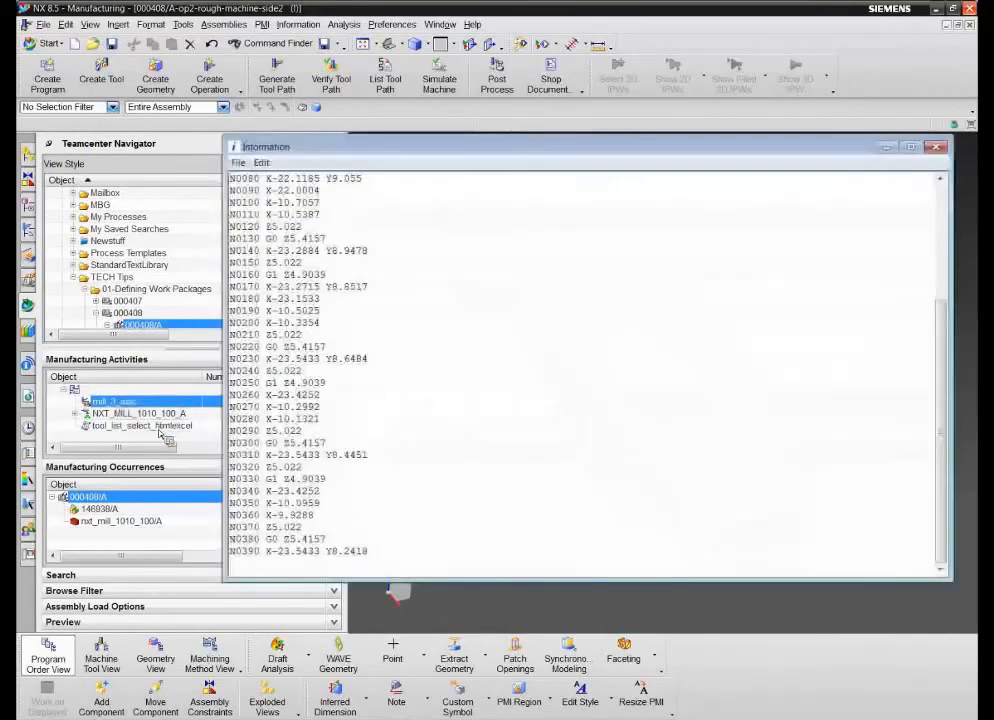
click(935, 147)
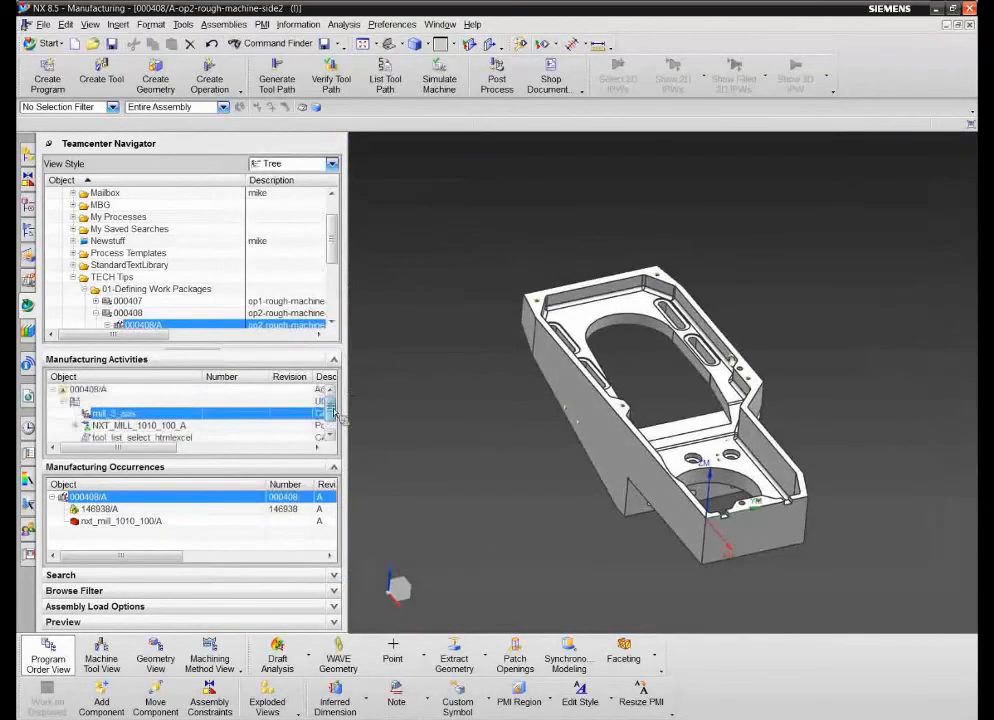
- Collapse work package 000408 and the Manufacturing Activities and Manufacturing Occurrences sections in the Teamcenter Navigator
scroll(67, 410, up, 1)
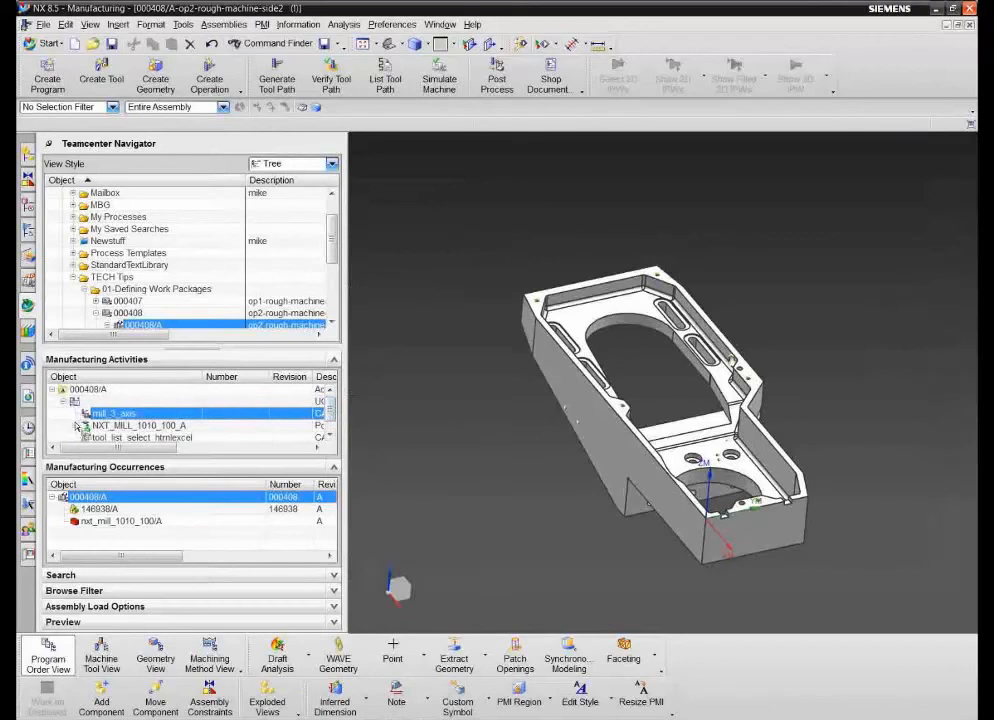
click(96, 313)
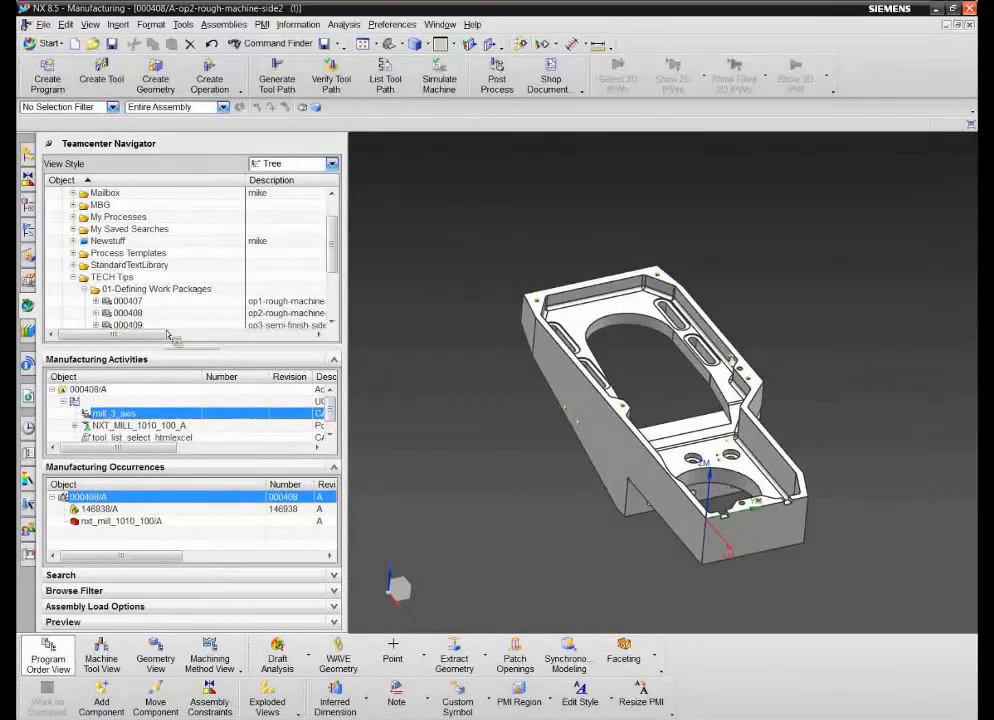
click(336, 360)
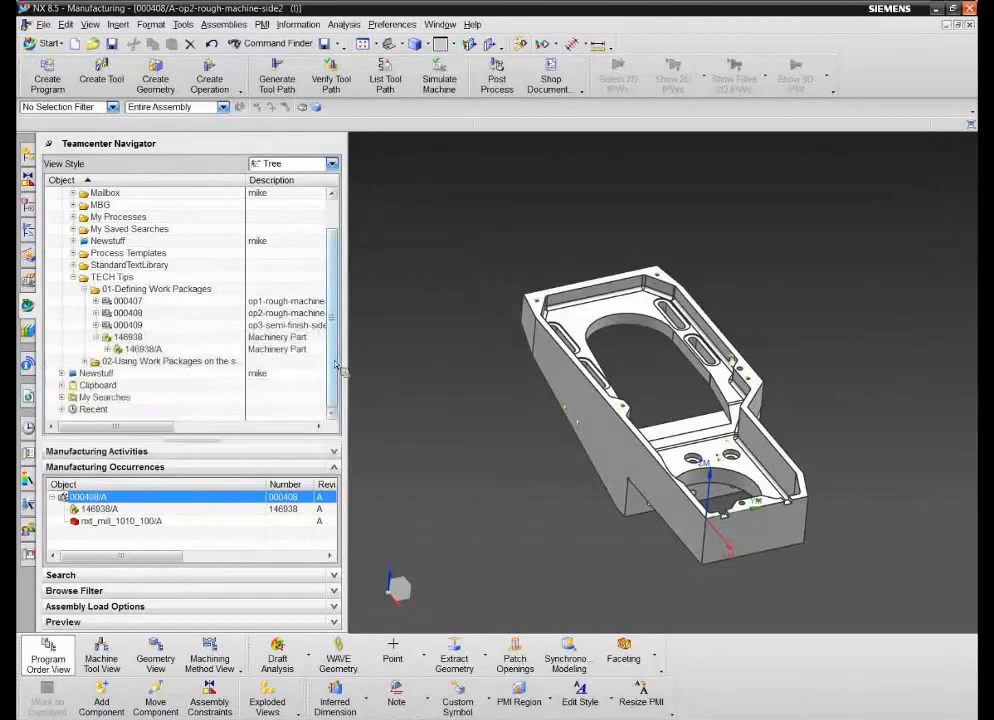
click(334, 467)
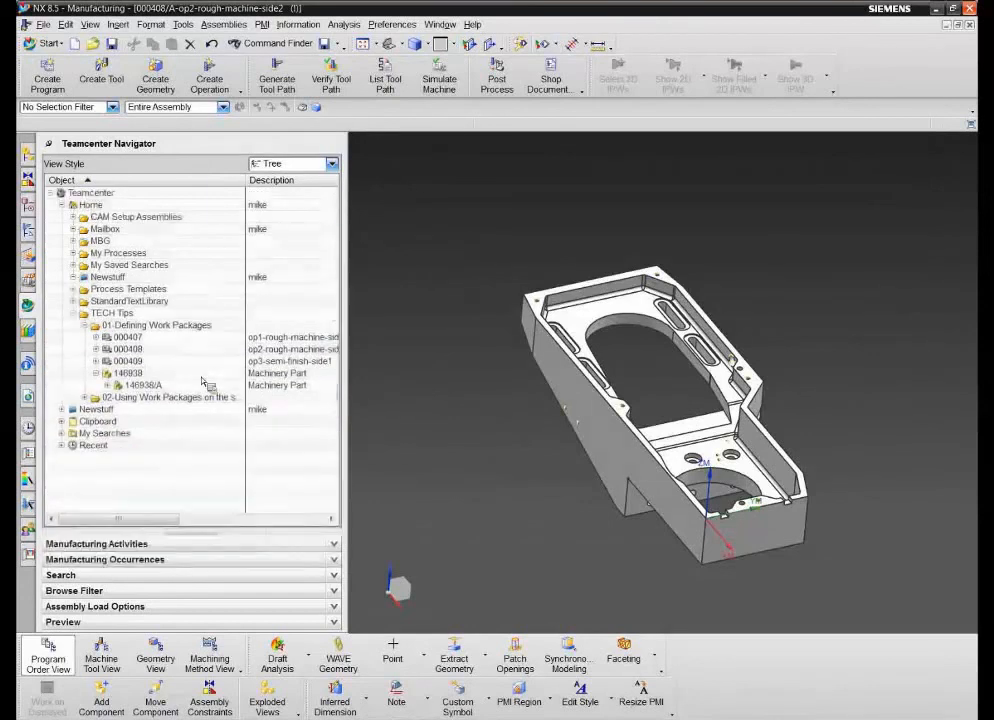
- Create an A3 - Size specification drawing in millimetres for 000408, referencing 000408-A, with the assigned dataset name 000408-A-dwg1
click(97, 350)
click(108, 361)
drag(115, 367, 153, 350)
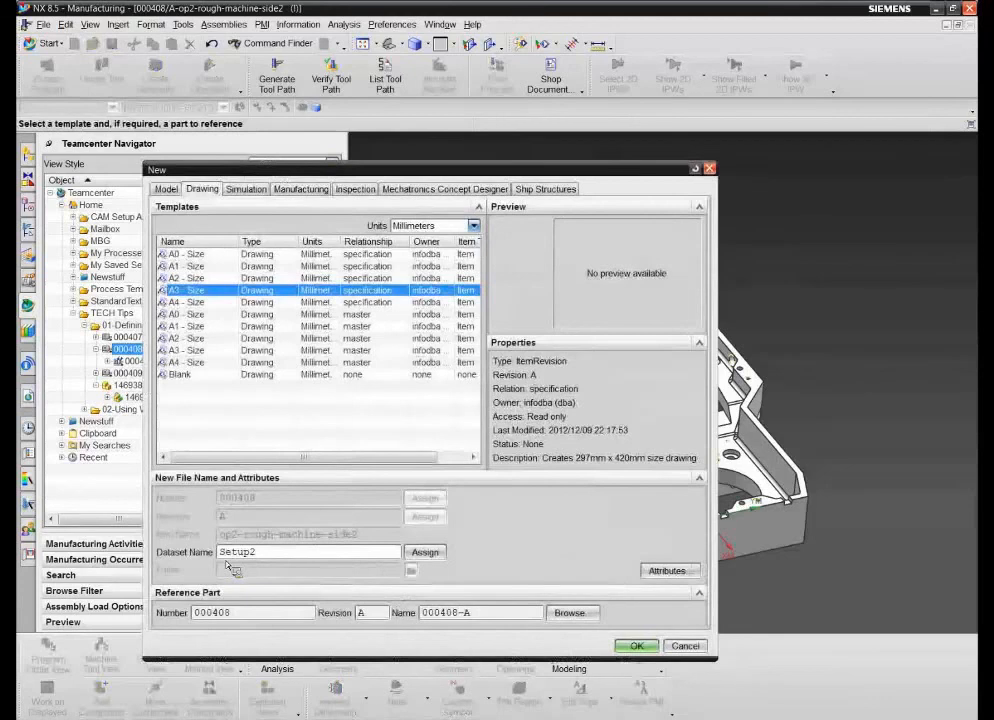
text(-sheet1)
click(425, 552)
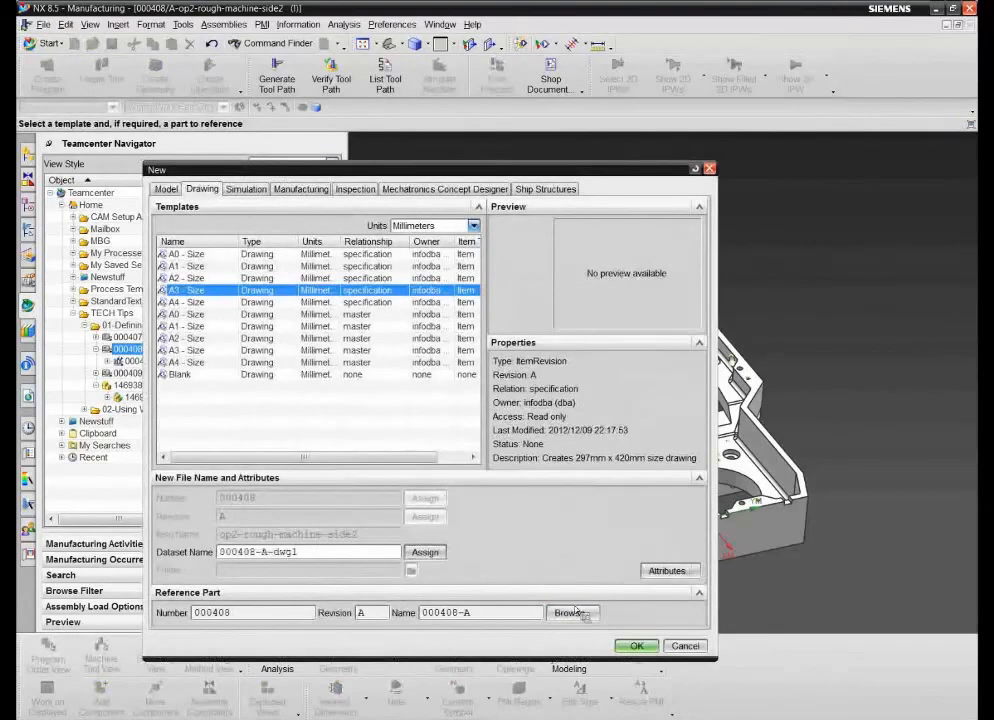
click(638, 646)
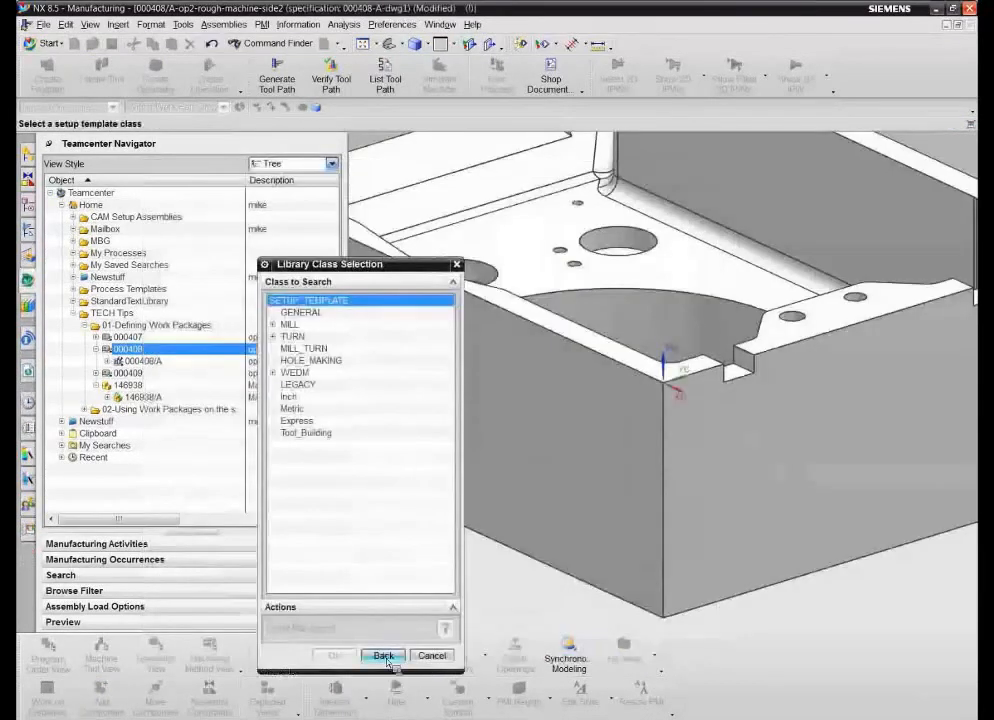
- Leave the setup template selection, switch to Drafting, and fill in the First Issued title block cell with the issuer's full name
click(384, 656)
click(47, 43)
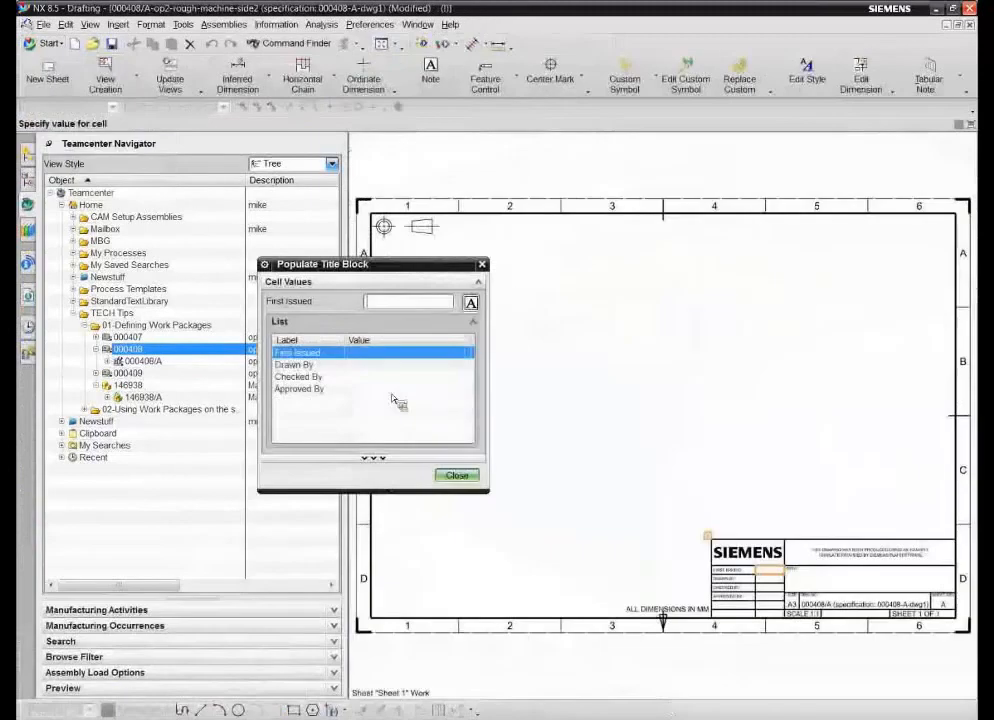
click(377, 304)
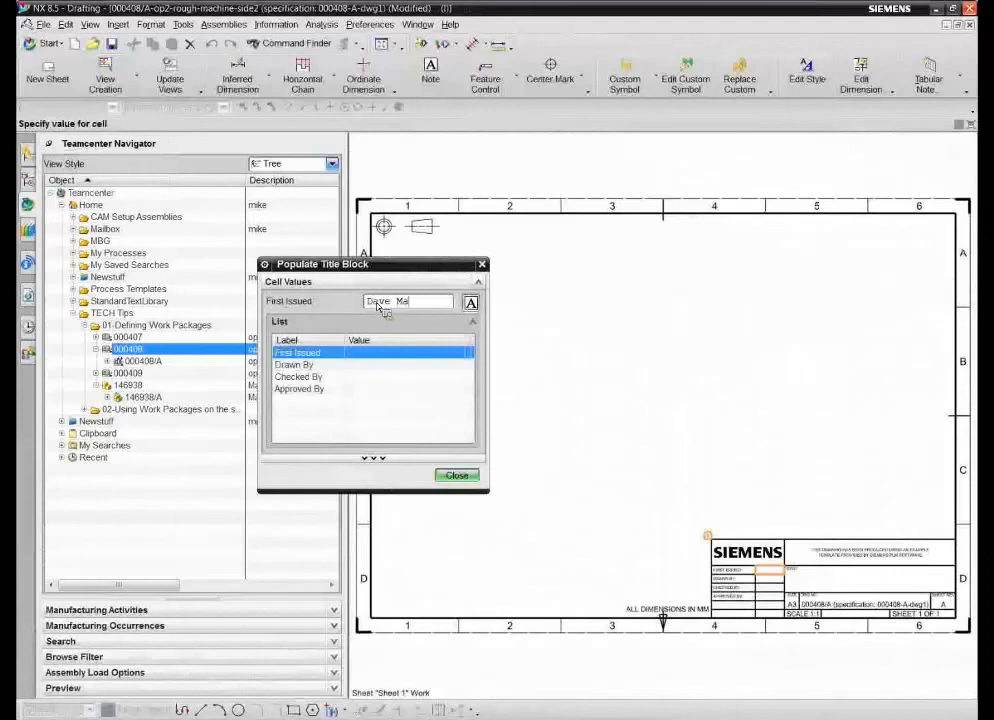
key(Return)
click(468, 477)
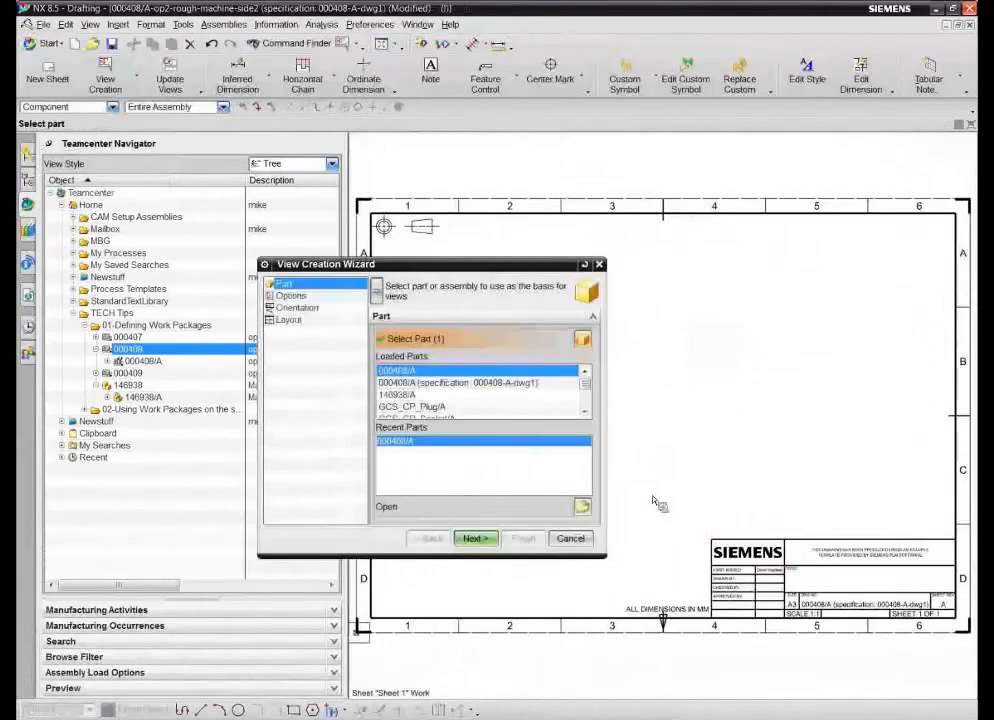
click(474, 539)
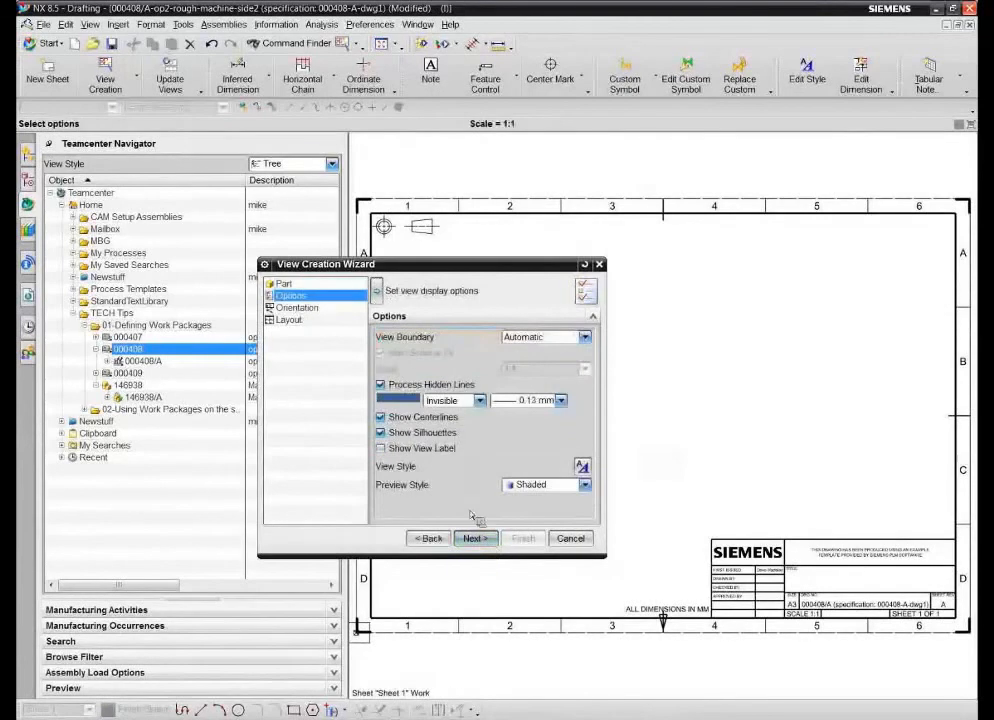
click(476, 539)
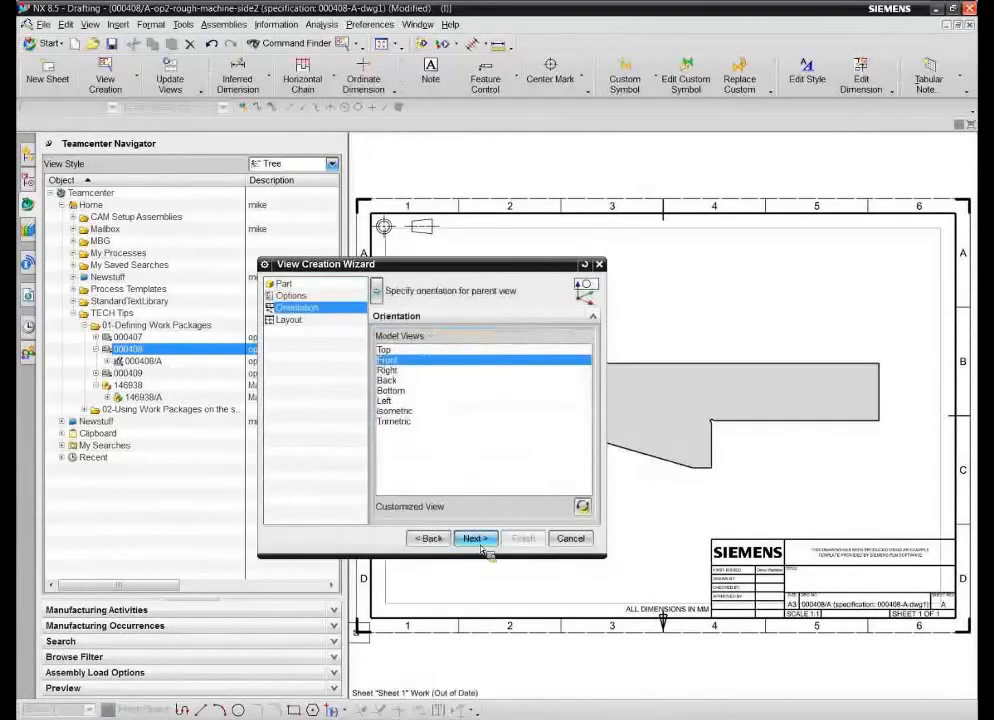
click(478, 540)
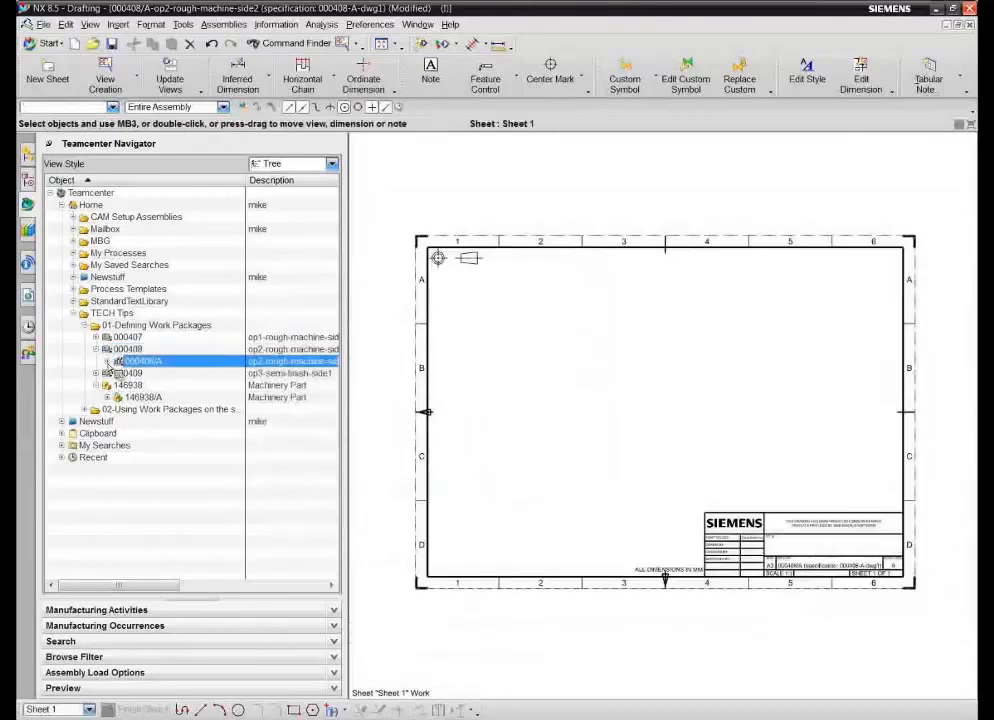
- Collapse work package 000408, expand revision 000407/A, and select its drawing 000407-A-dwg1
click(96, 349)
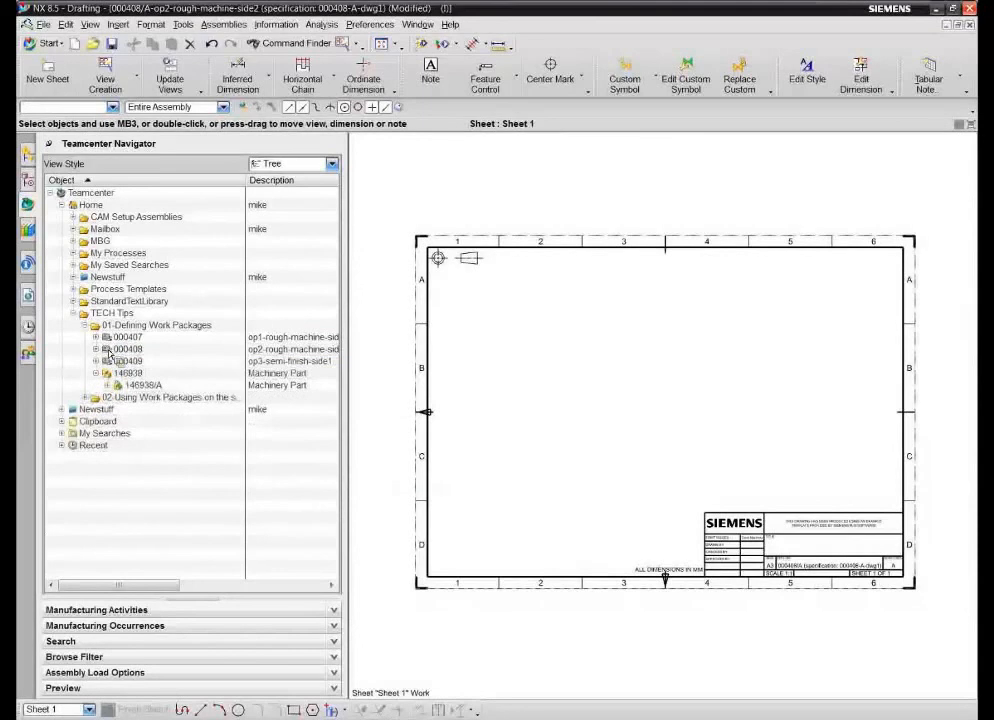
click(96, 337)
mouse_move(155, 350)
mouse_down()
mouse_move(302, 372)
mouse_move(145, 359)
mouse_up()
click(144, 353)
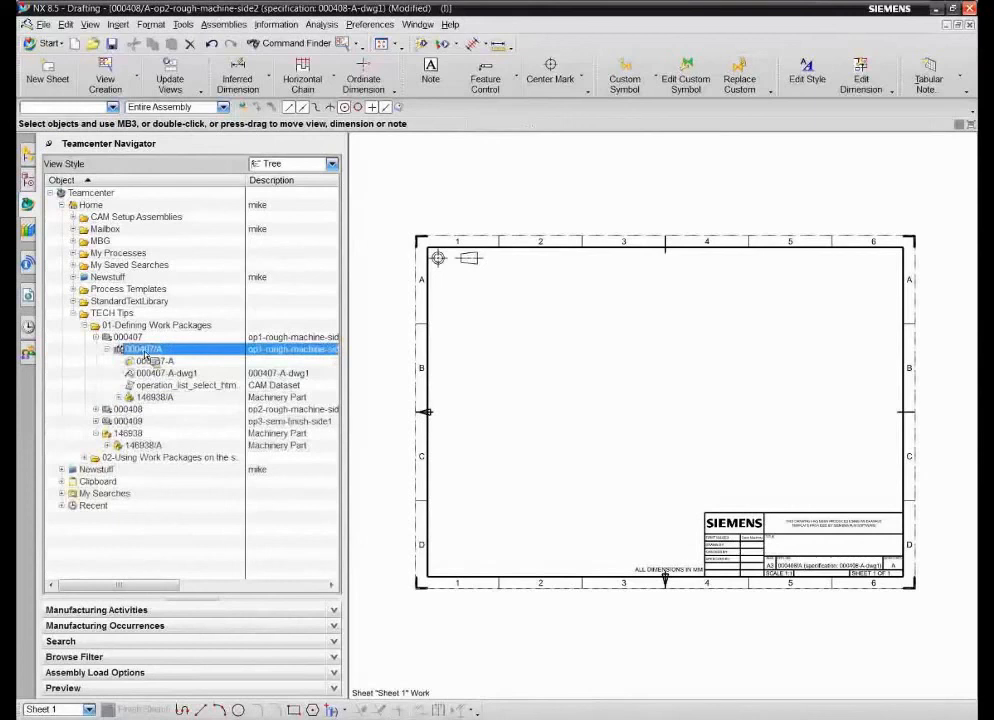
click(150, 373)
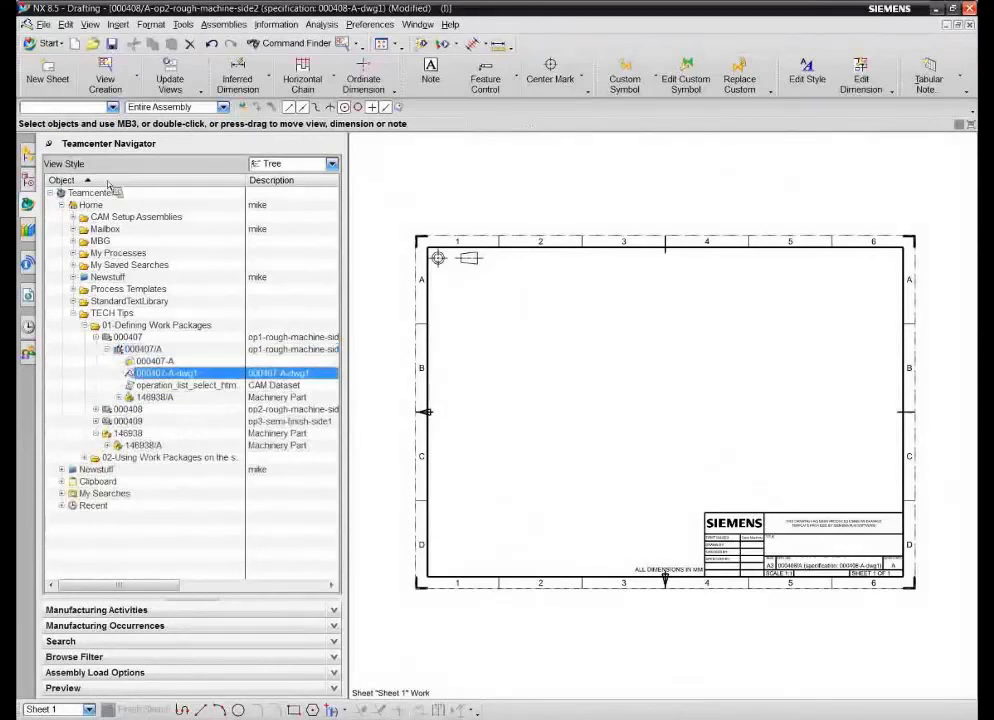
- Close all files without saving the 000408-A-dwg1 drawing, and open drawing 000407-A-dwg1
click(43, 24)
mouse_move(70, 80)
click(235, 93)
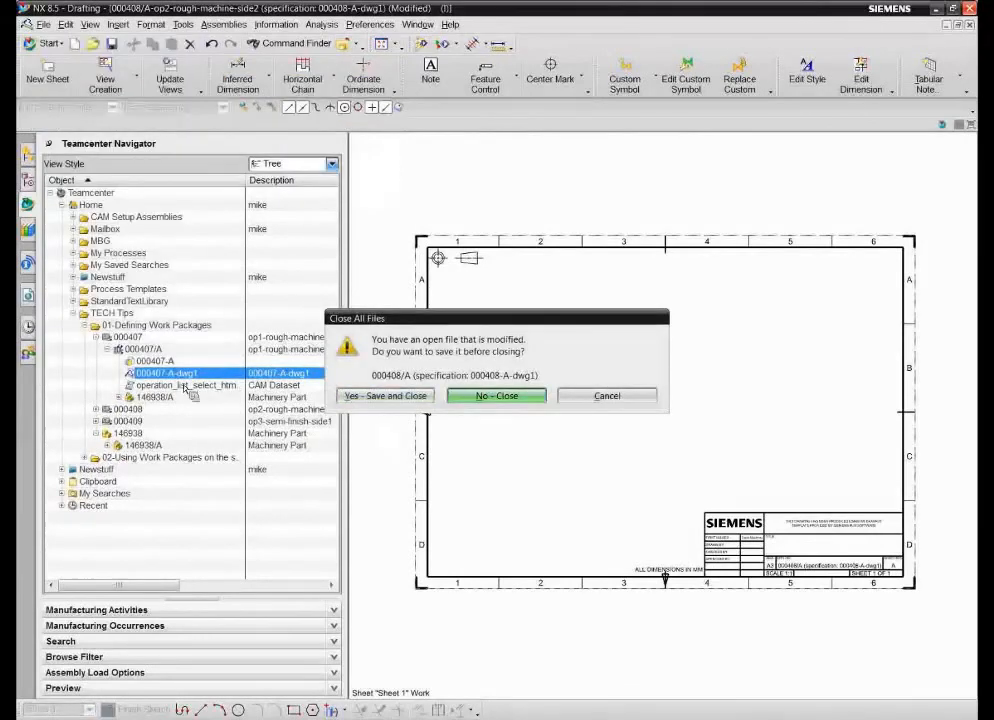
key(Return)
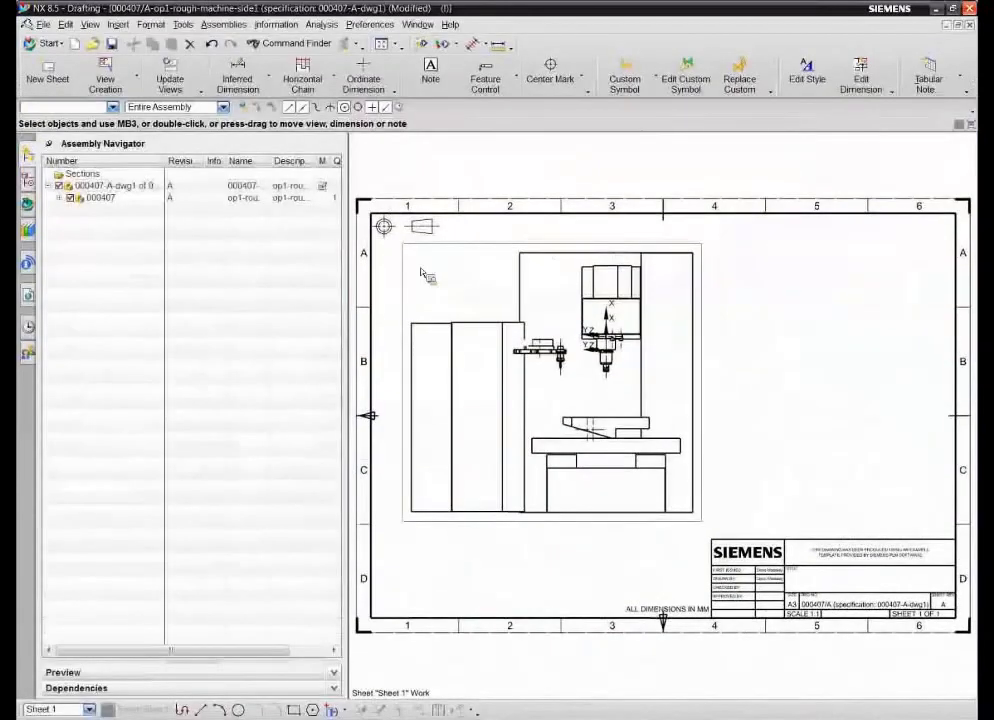
- Close all files without saving the 000407-A-dwg1 drawing, and collapse work package 000407 in the Teamcenter Navigator
click(44, 25)
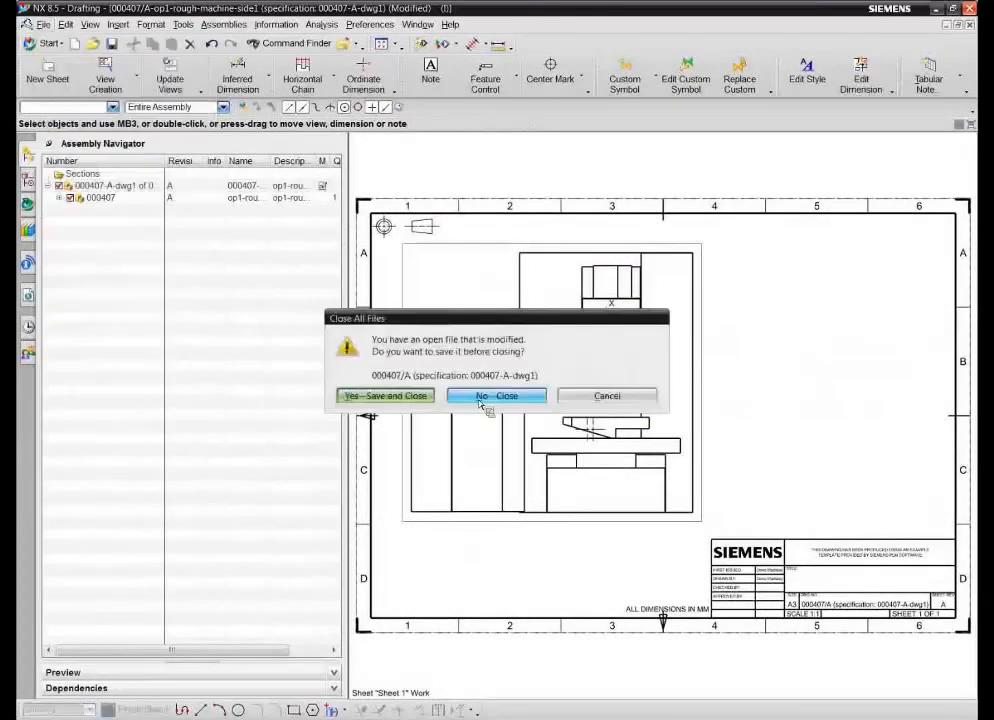
click(481, 404)
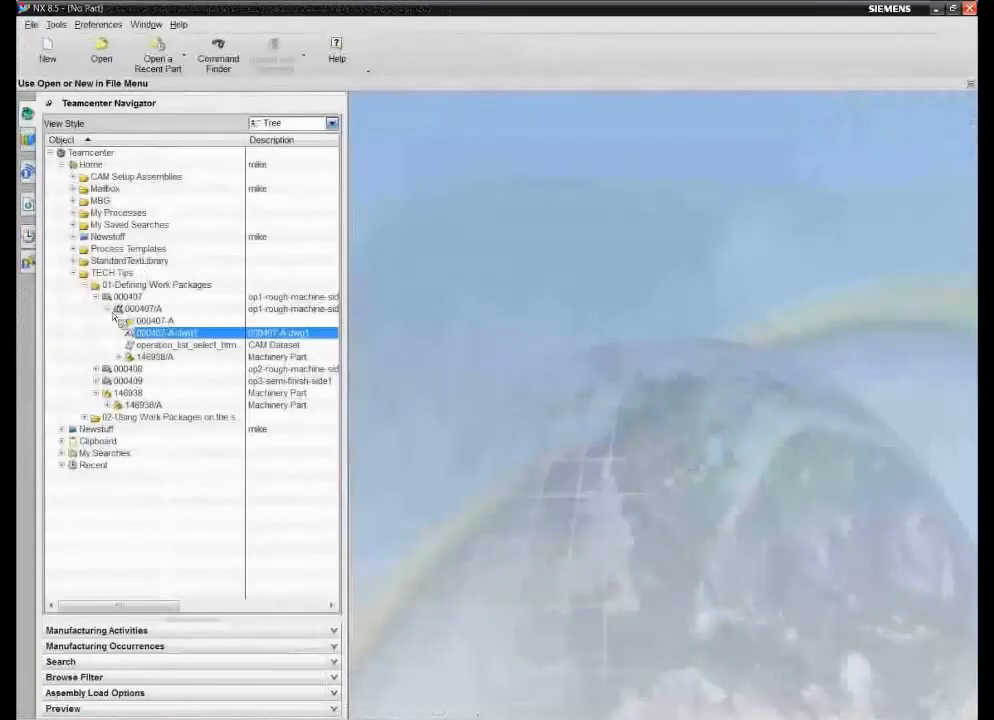
click(144, 312)
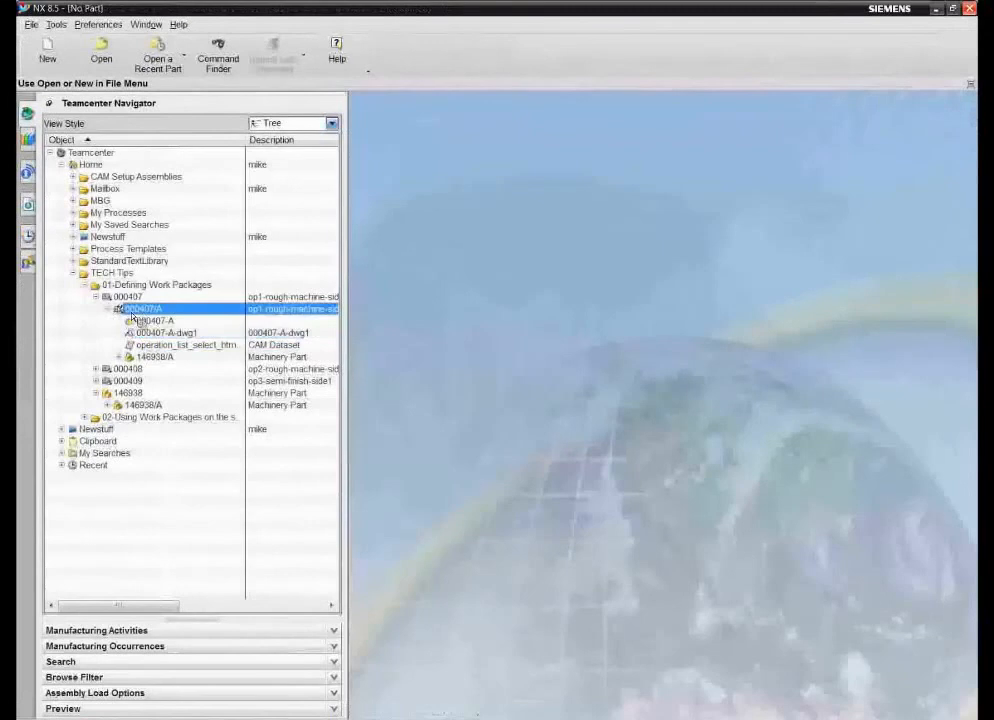
click(109, 310)
mouse_move(145, 317)
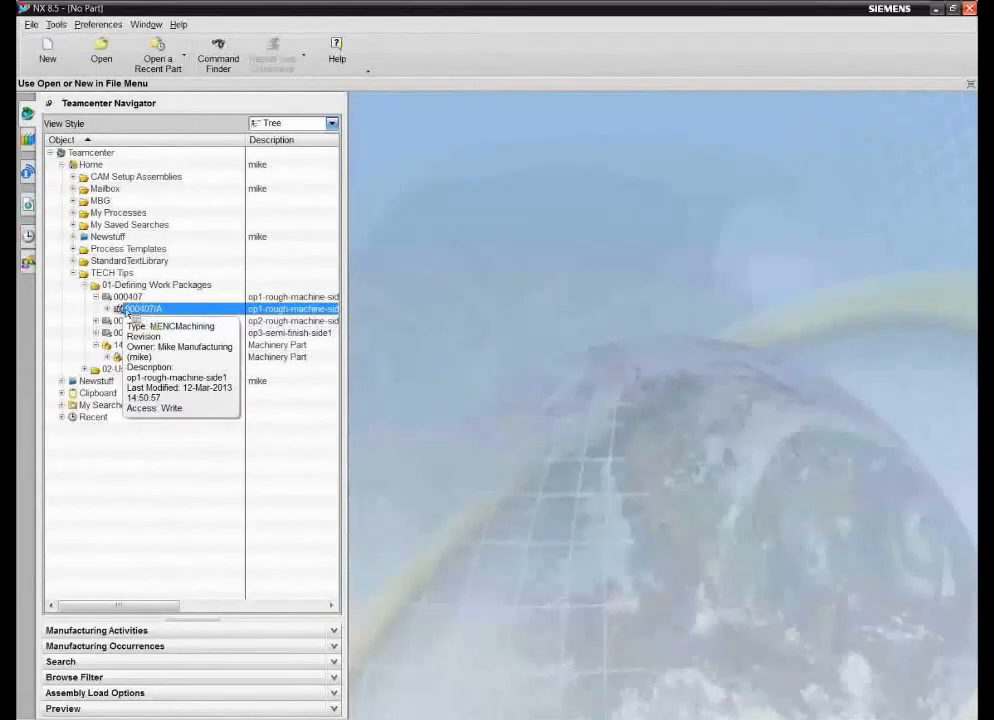
click(96, 297)
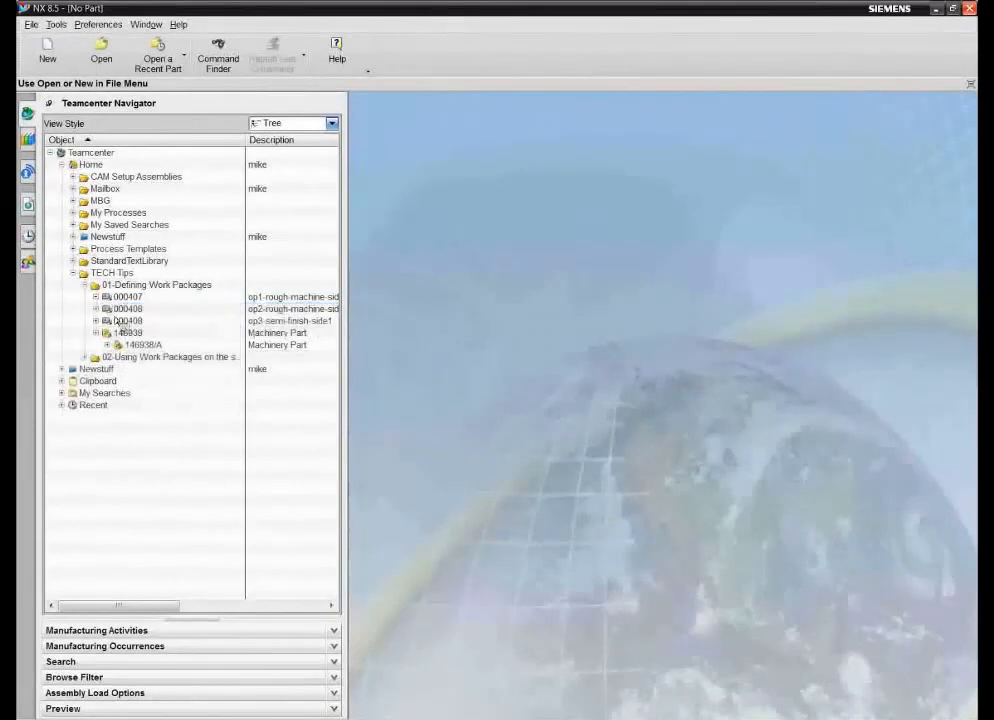
- Review part revision 146938/A and the revisions of work packages 000407, 000408 and 000409, and minimize the NX window
click(142, 345)
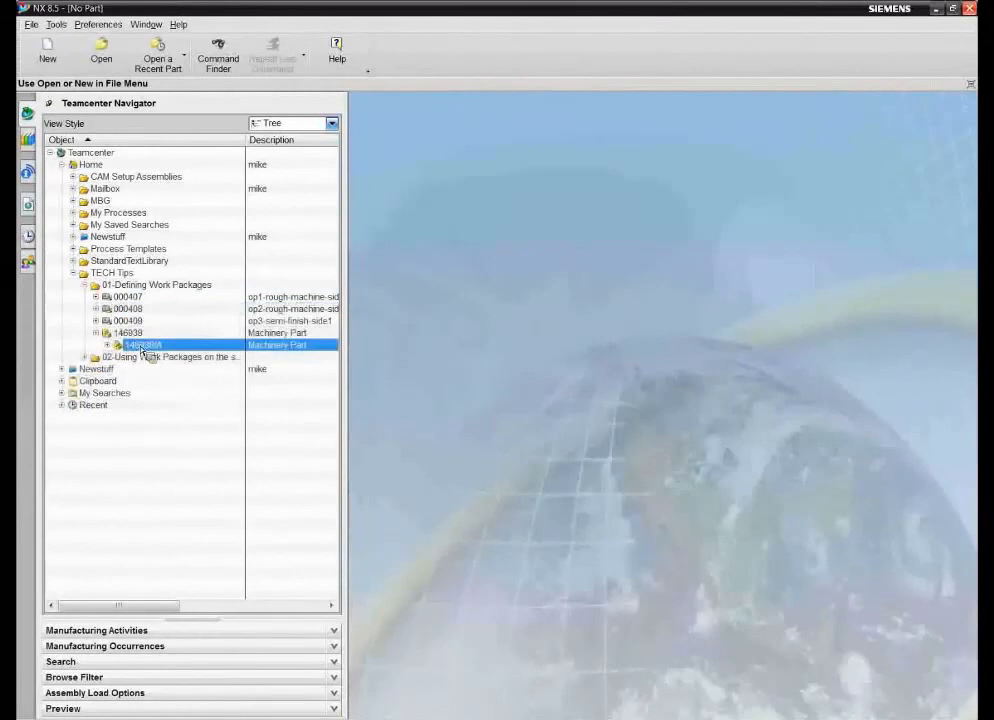
drag(142, 352, 155, 356)
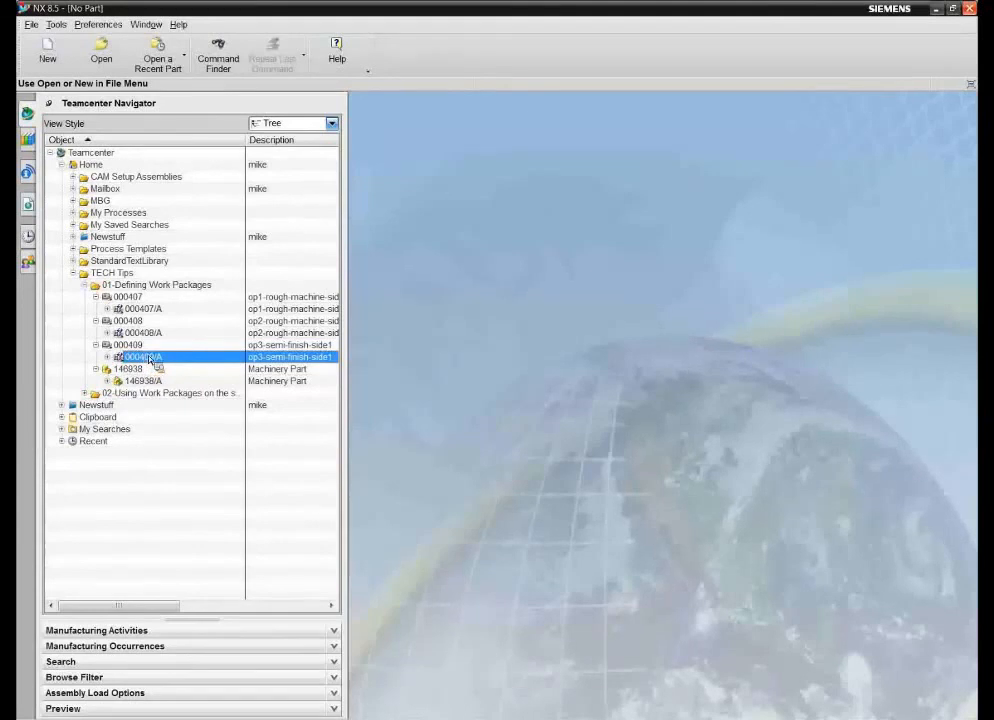
click(937, 10)
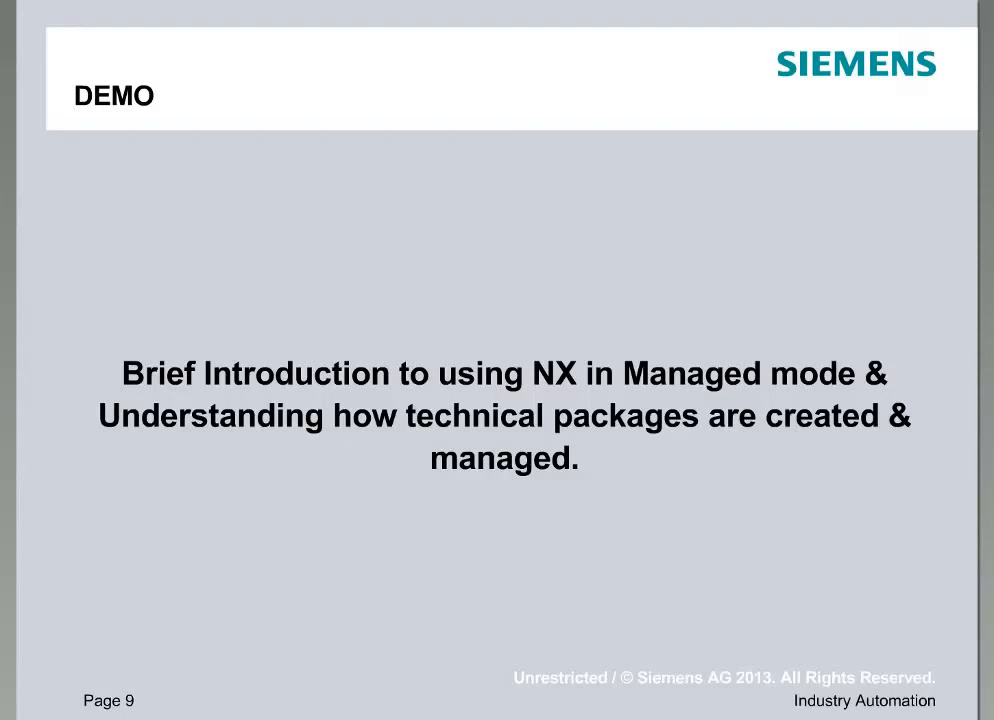
key(Right)
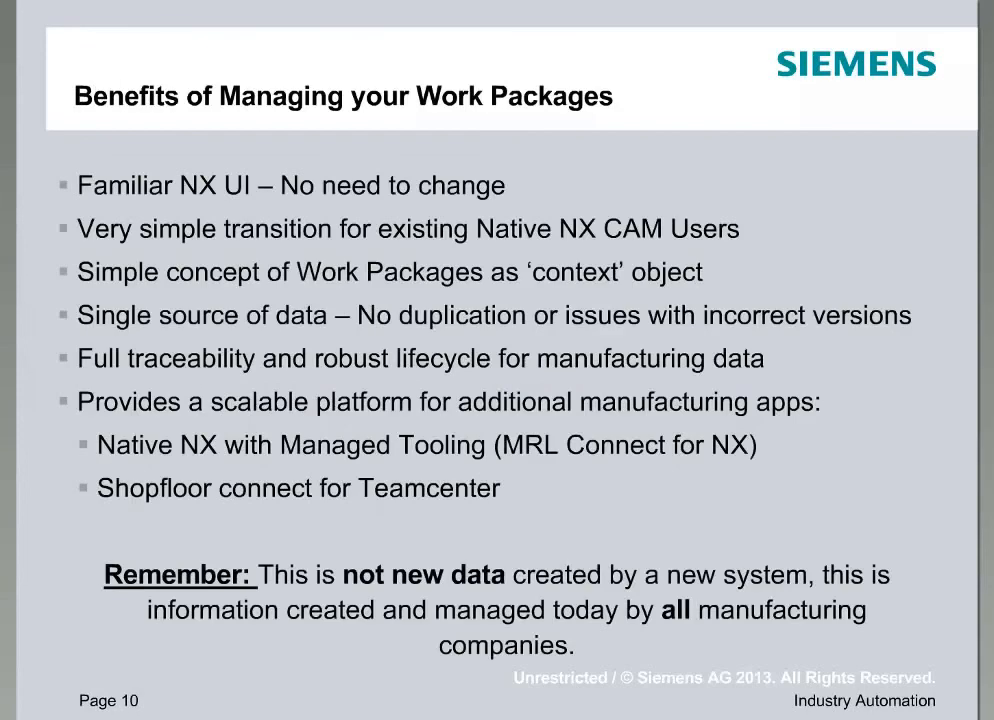